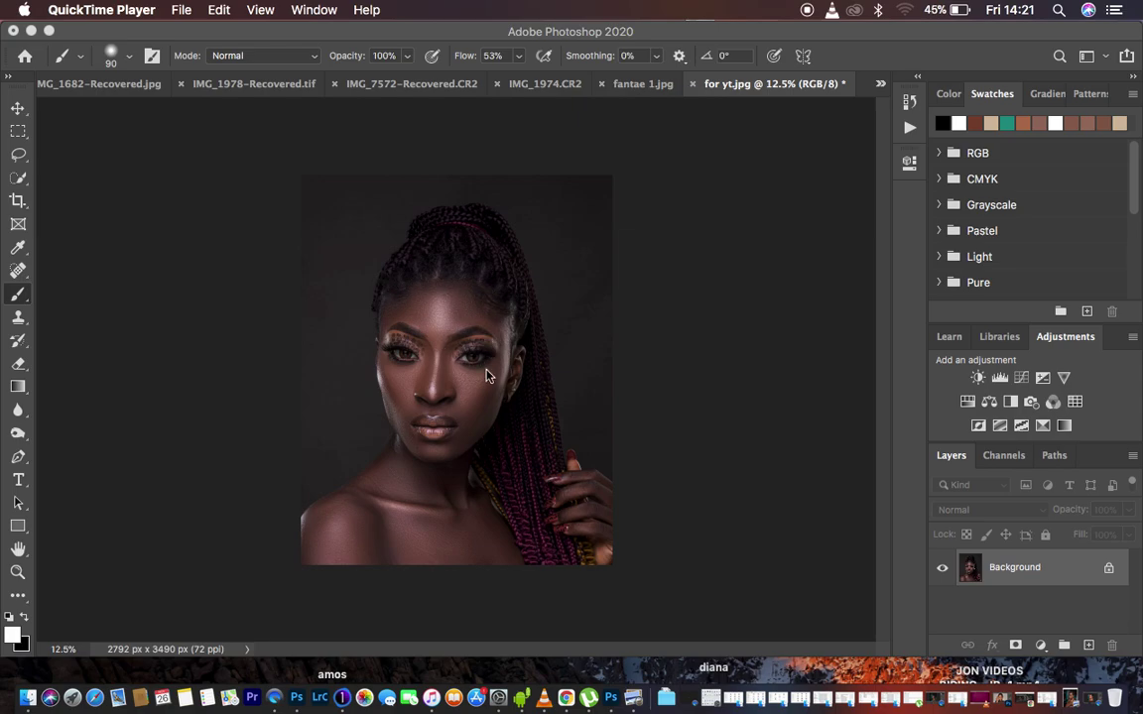
Step: Bring Photoshop forward and zoom out on the for yt.jpg portrait to see it whole
click(723, 344)
key(super+equal)
key(super+equal)
key(super+equal)
key(super+equal)
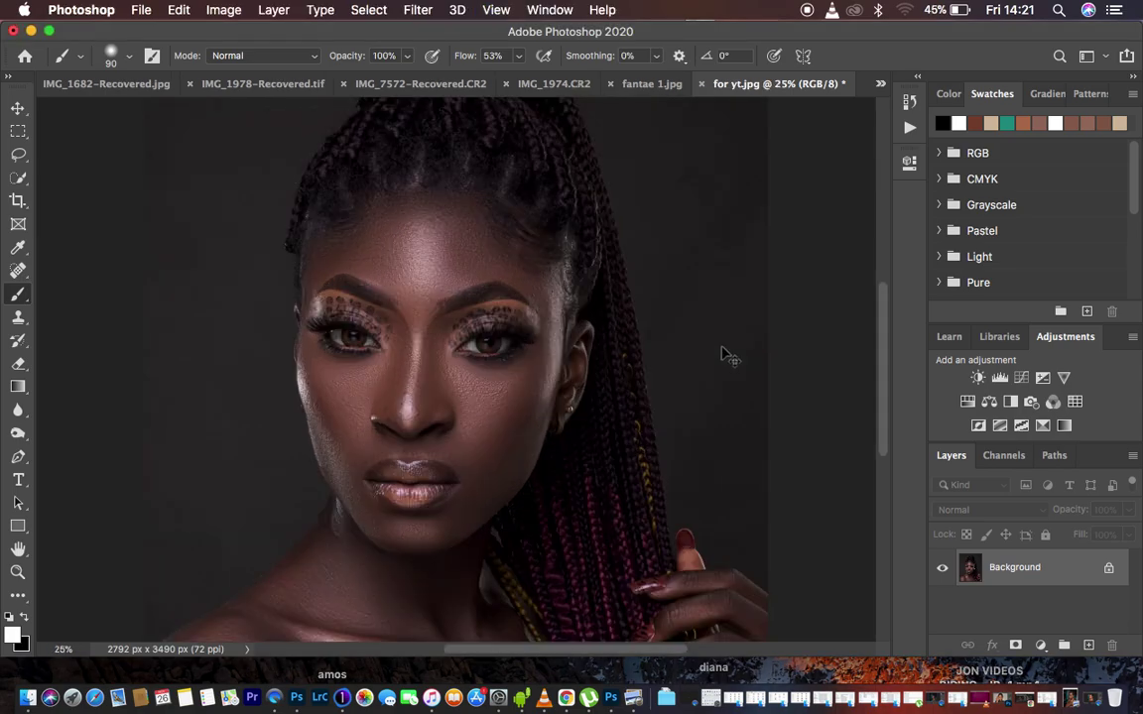
key(super+minus)
key(super+minus)
click(653, 85)
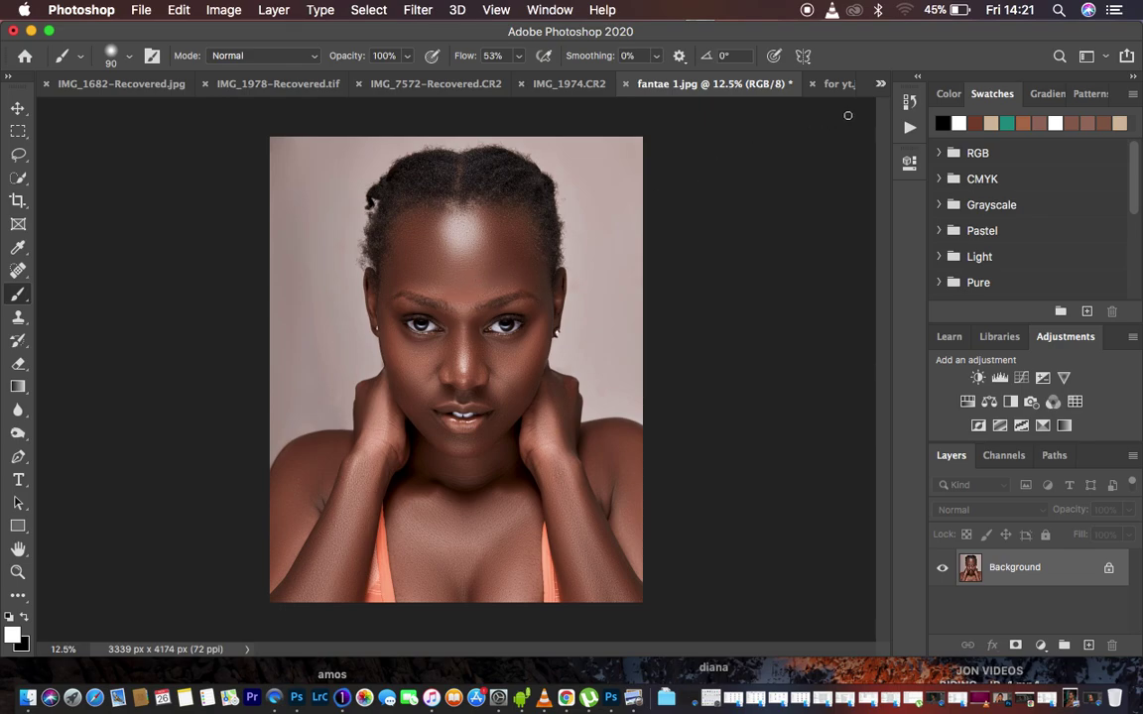
click(840, 84)
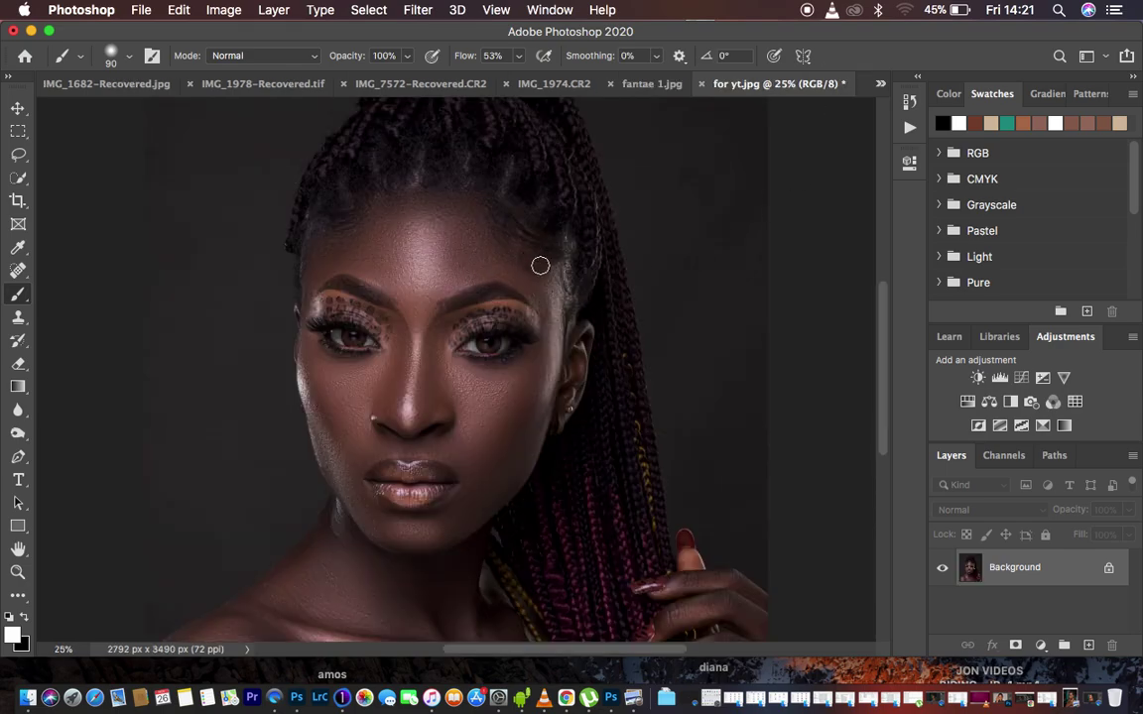
key(super+minus)
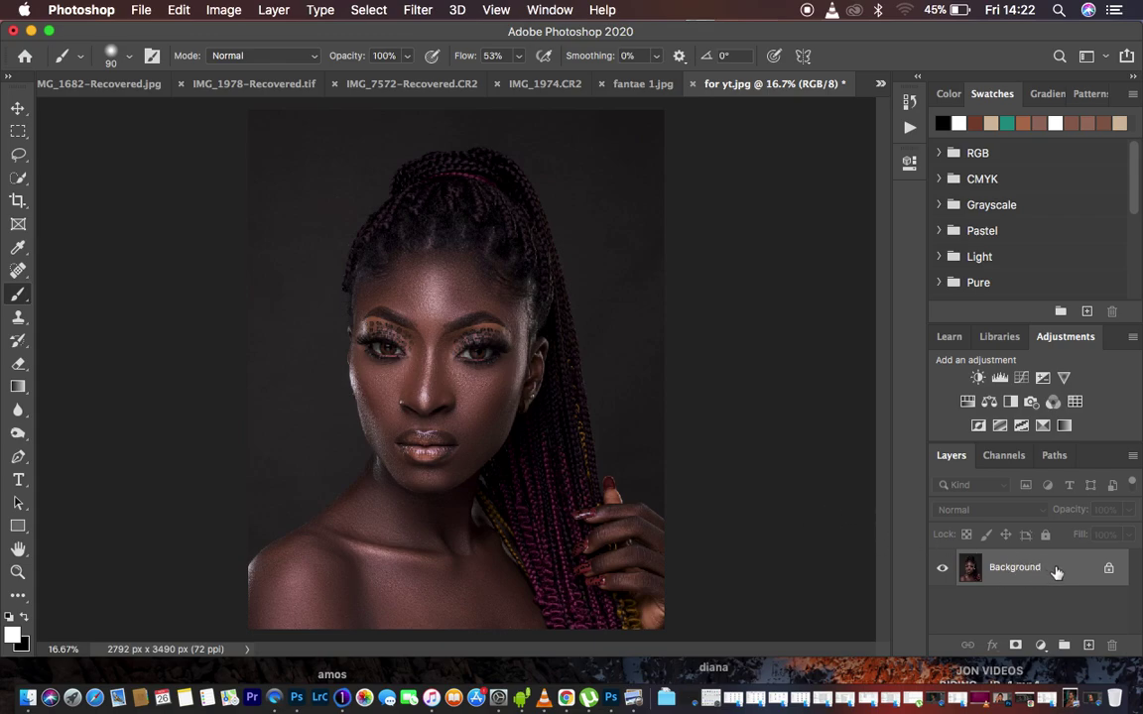
Step: Duplicate the Background layer and rename the copy TEXTURE
drag(1054, 568, 1090, 647)
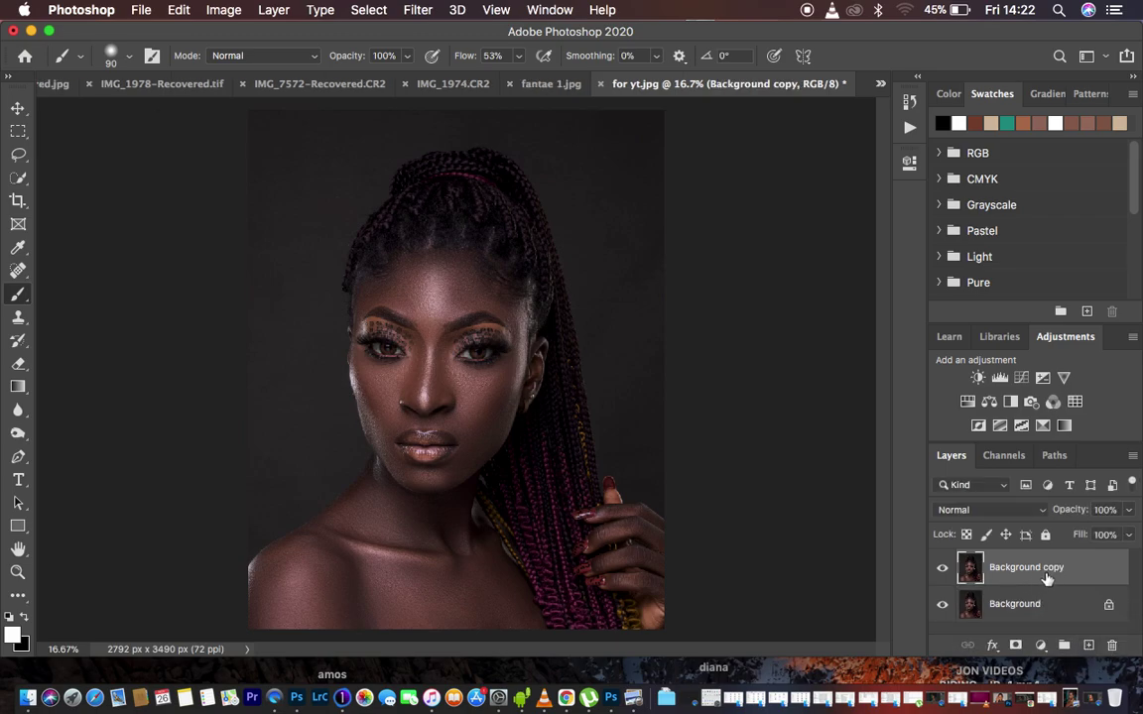
double_click(1012, 568)
text(TEXTURE)
key(Return)
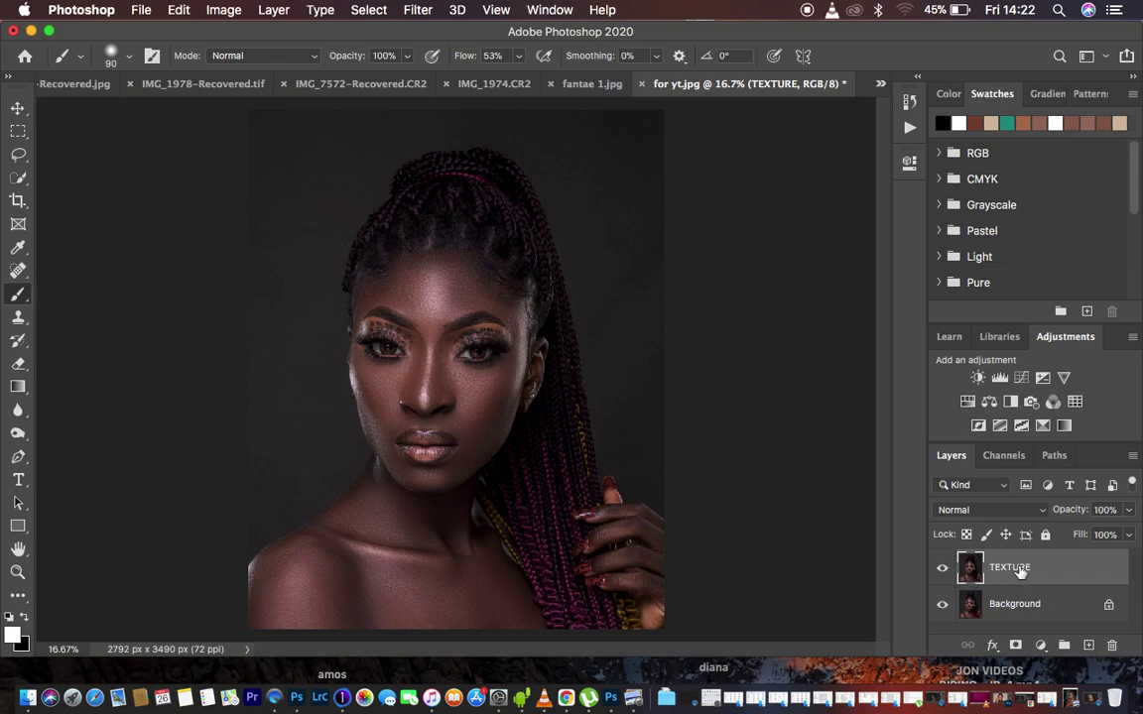
Step: Open Filter > Other > High Pass and set the Radius to 8.0 pixels
click(417, 10)
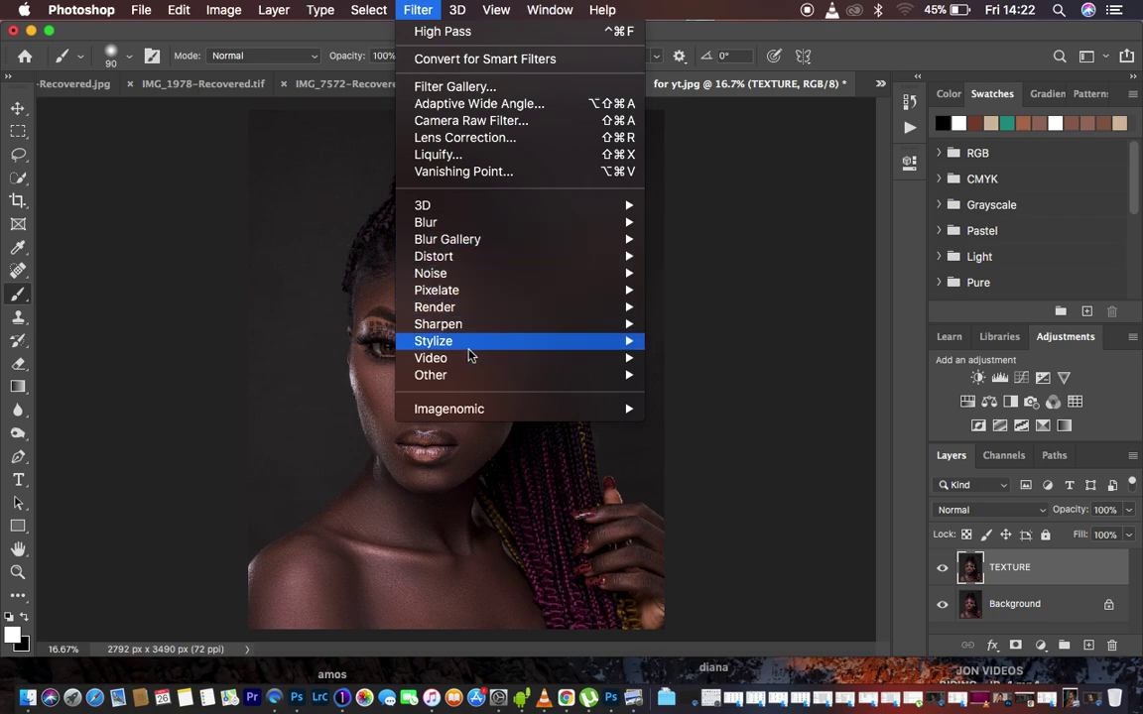
mouse_move(480, 374)
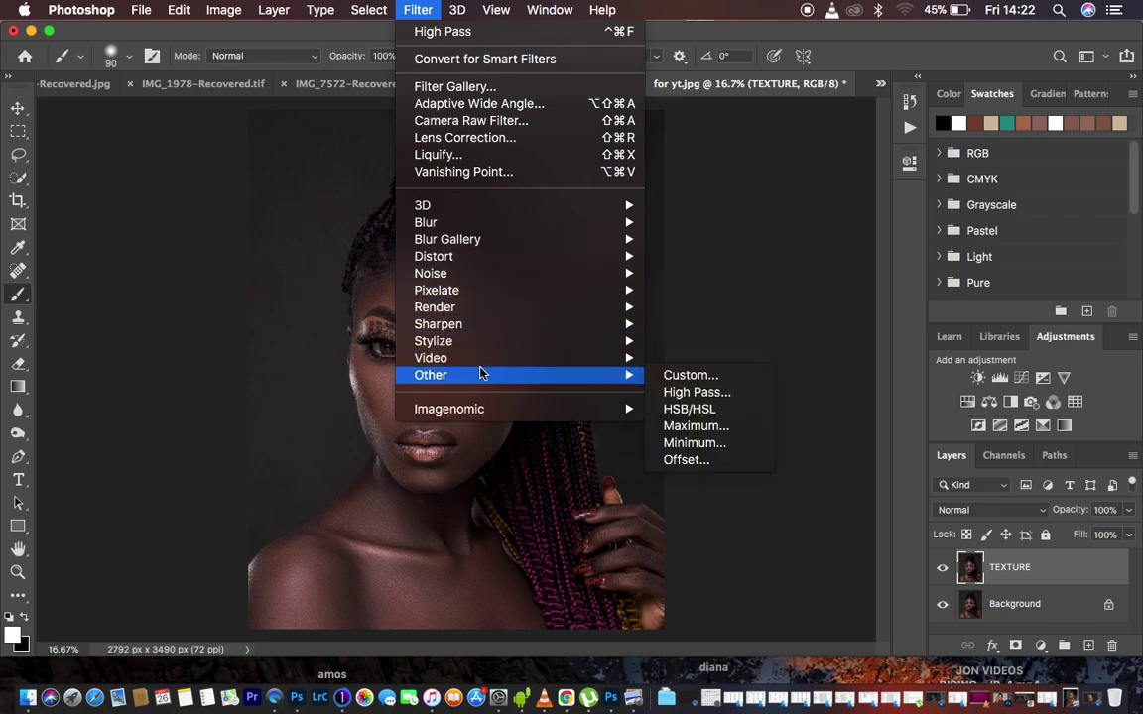
click(707, 393)
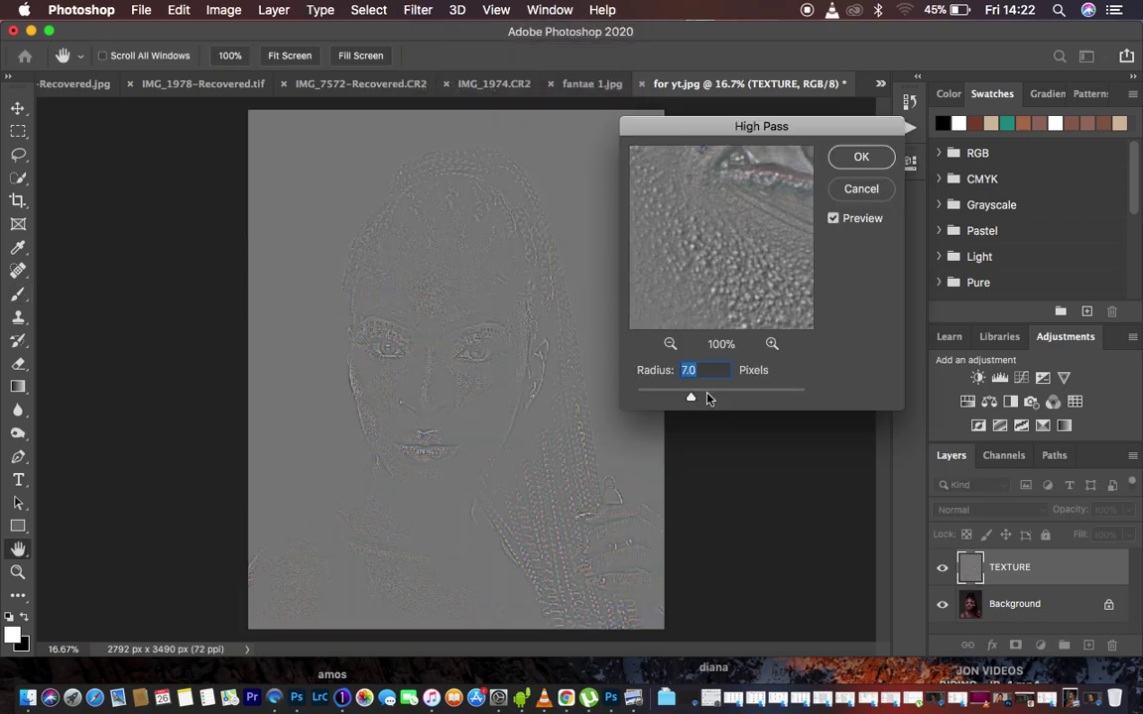
drag(688, 395, 604, 392)
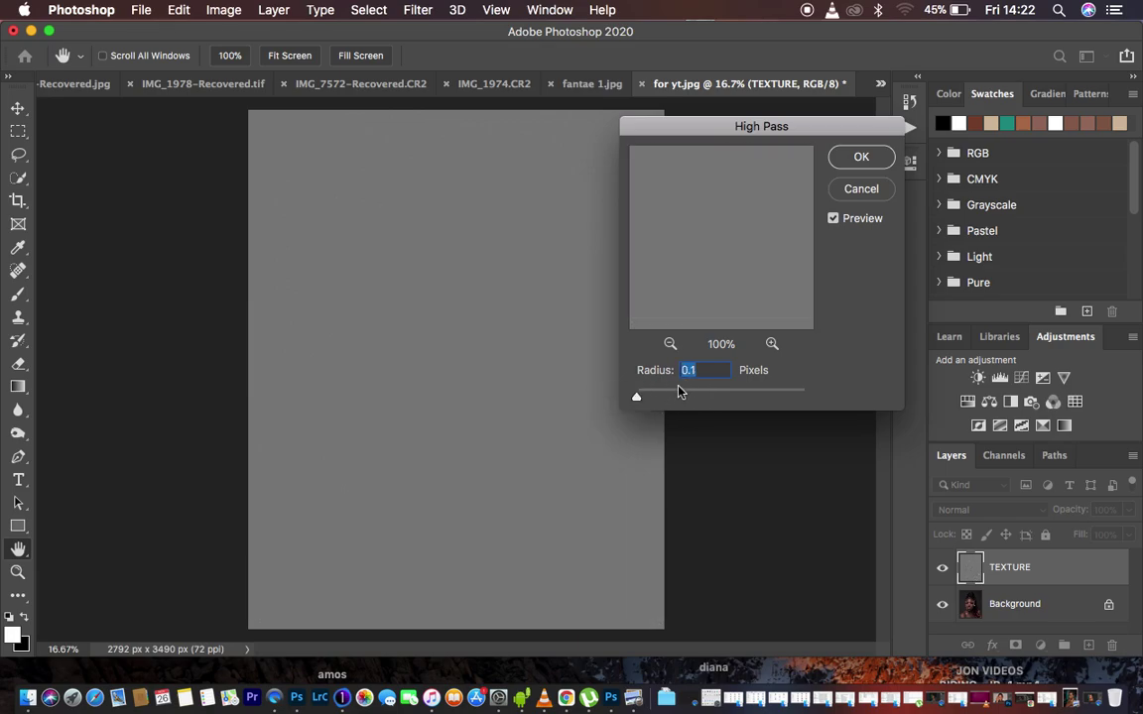
drag(752, 129, 854, 132)
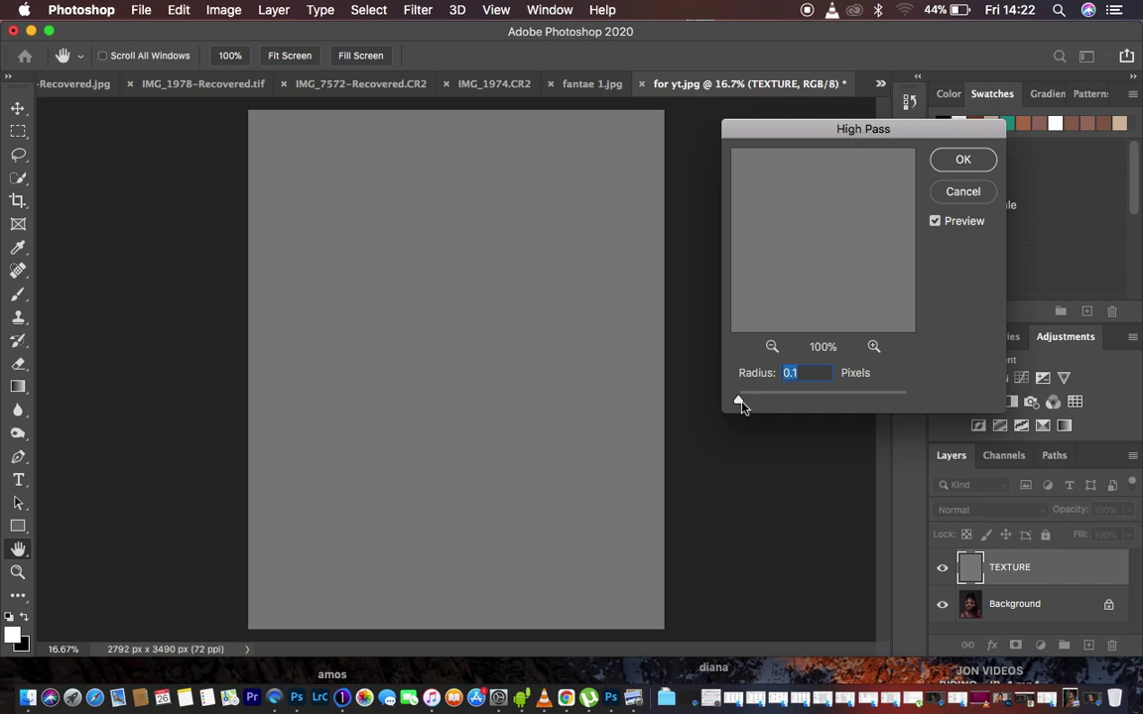
drag(739, 398, 792, 400)
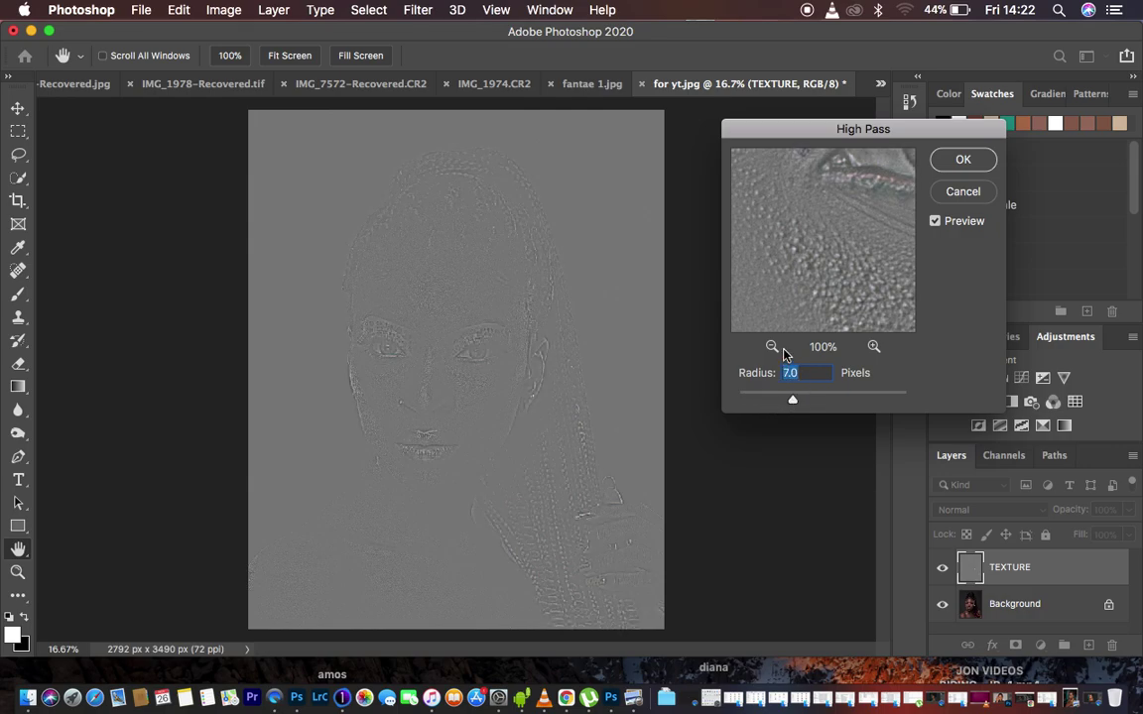
click(793, 401)
drag(793, 401, 796, 401)
Step: Zoom the High Pass preview out to 17% centred on the face, then apply the filter
drag(434, 329, 439, 288)
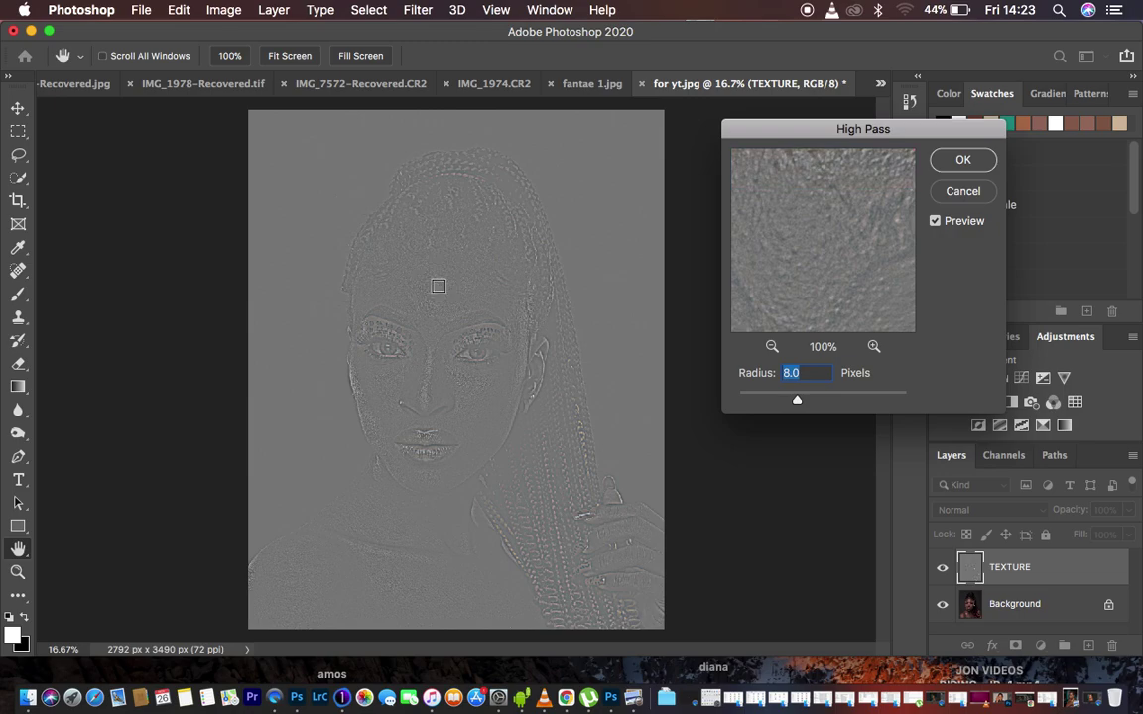
click(773, 345)
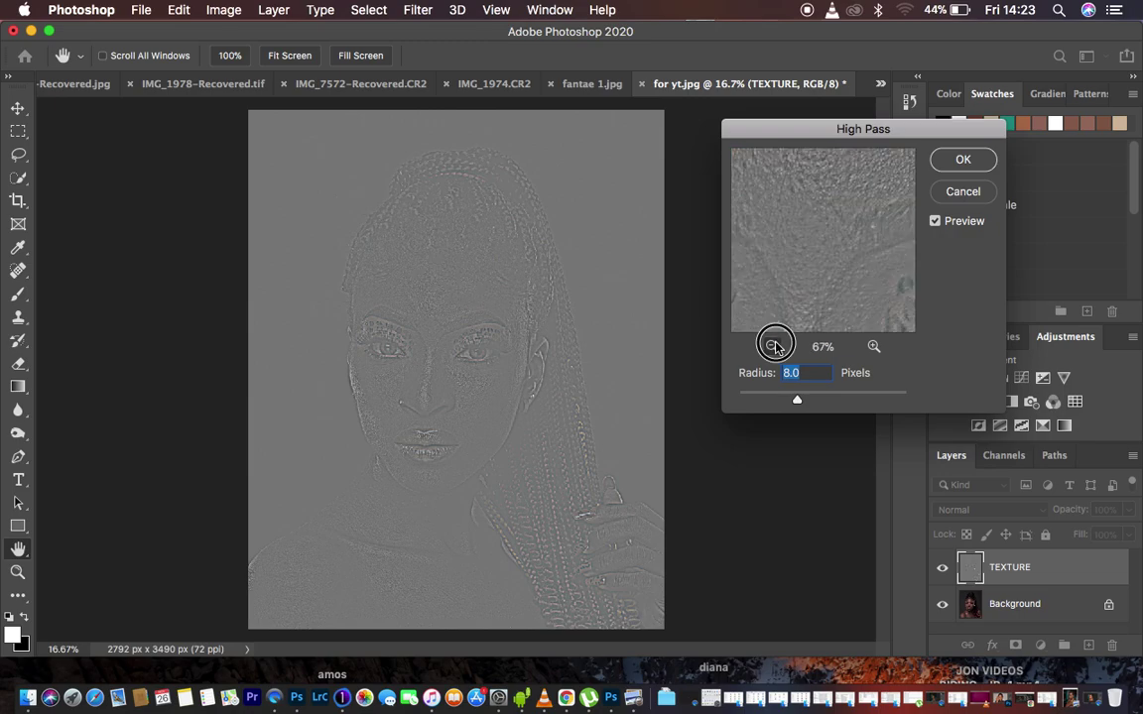
click(773, 344)
drag(795, 276, 832, 295)
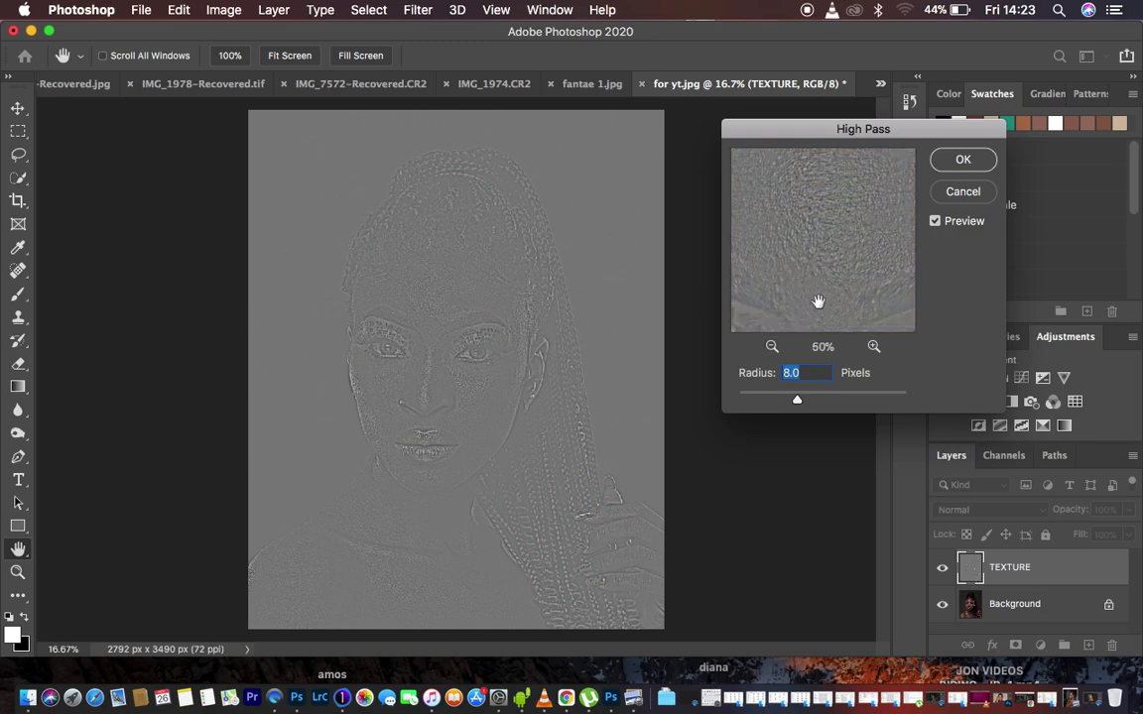
click(772, 346)
click(772, 347)
click(772, 346)
drag(771, 319, 823, 218)
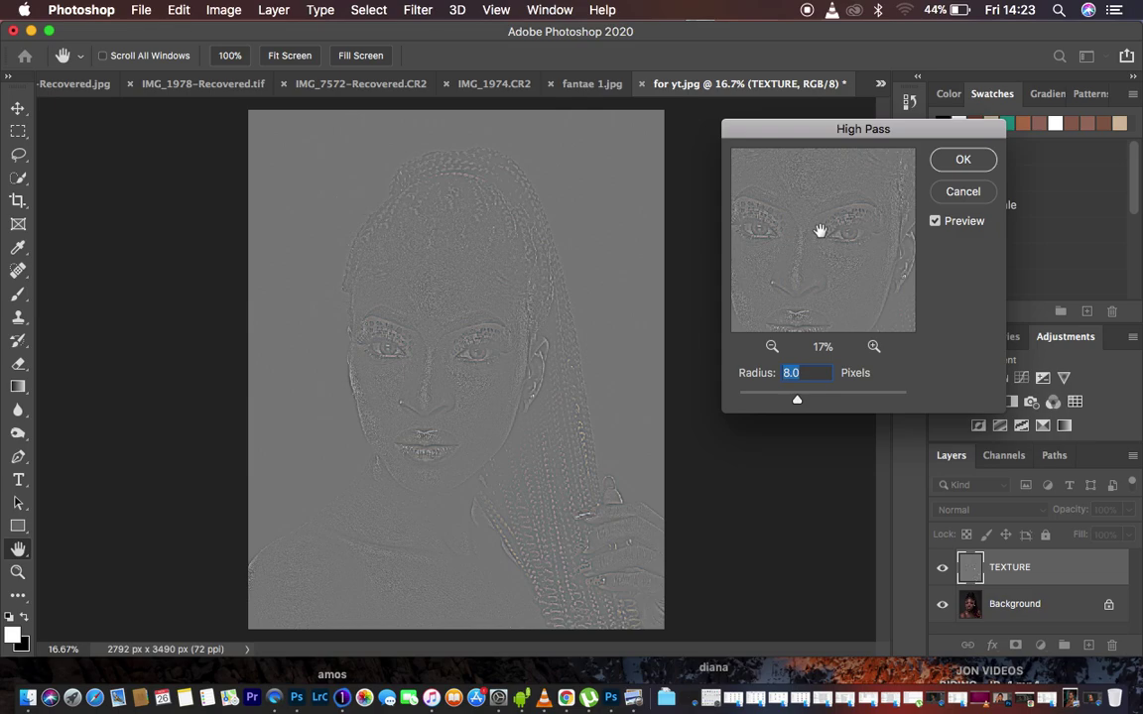
click(961, 160)
key(b)
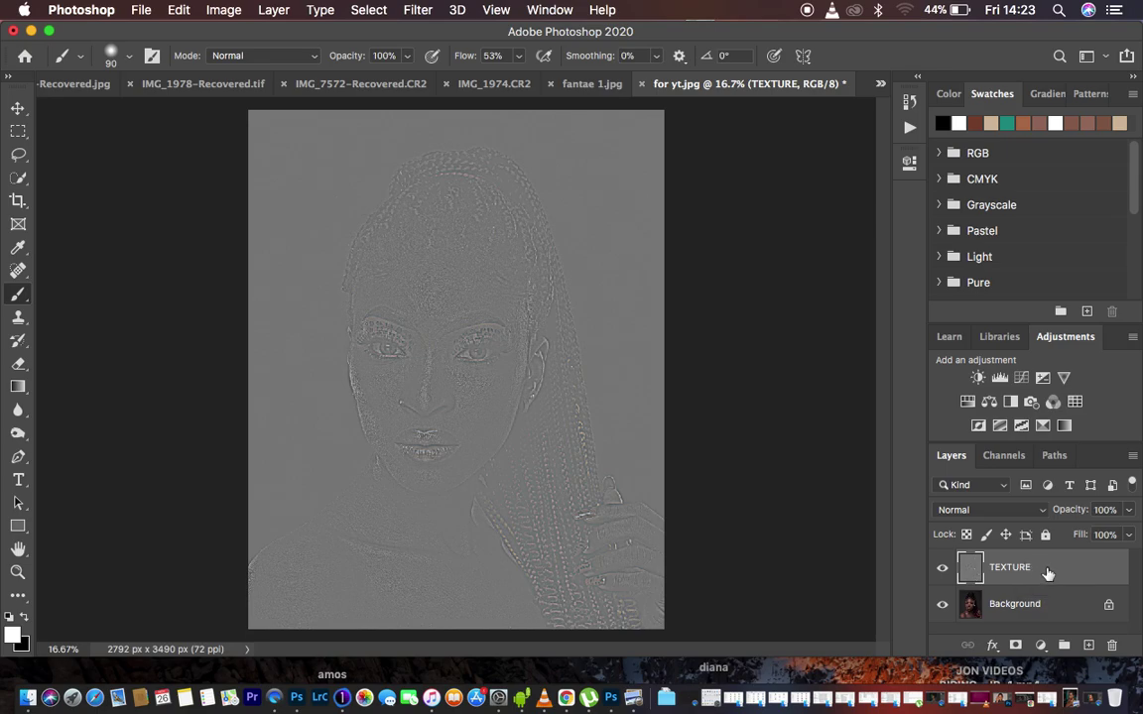
Step: Drag TEXTURE into fantae 1.jpg, delete the misplaced copy, and bring up fantae 1.jpg
drag(1047, 573, 493, 307)
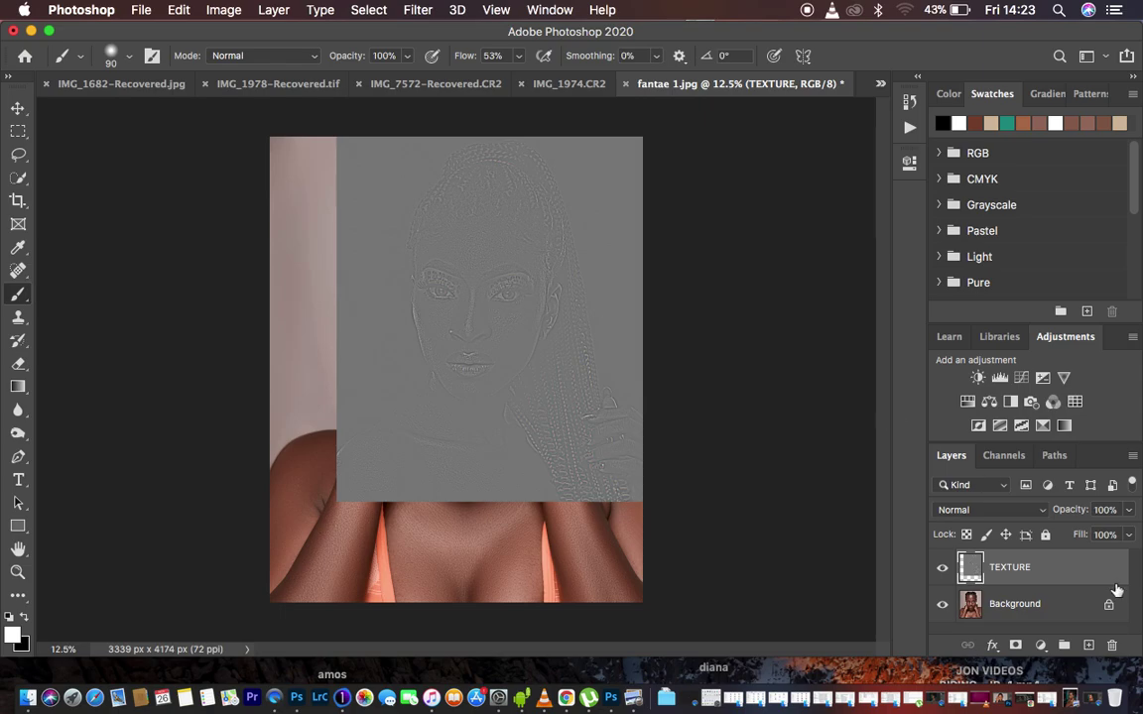
drag(1084, 576, 1113, 646)
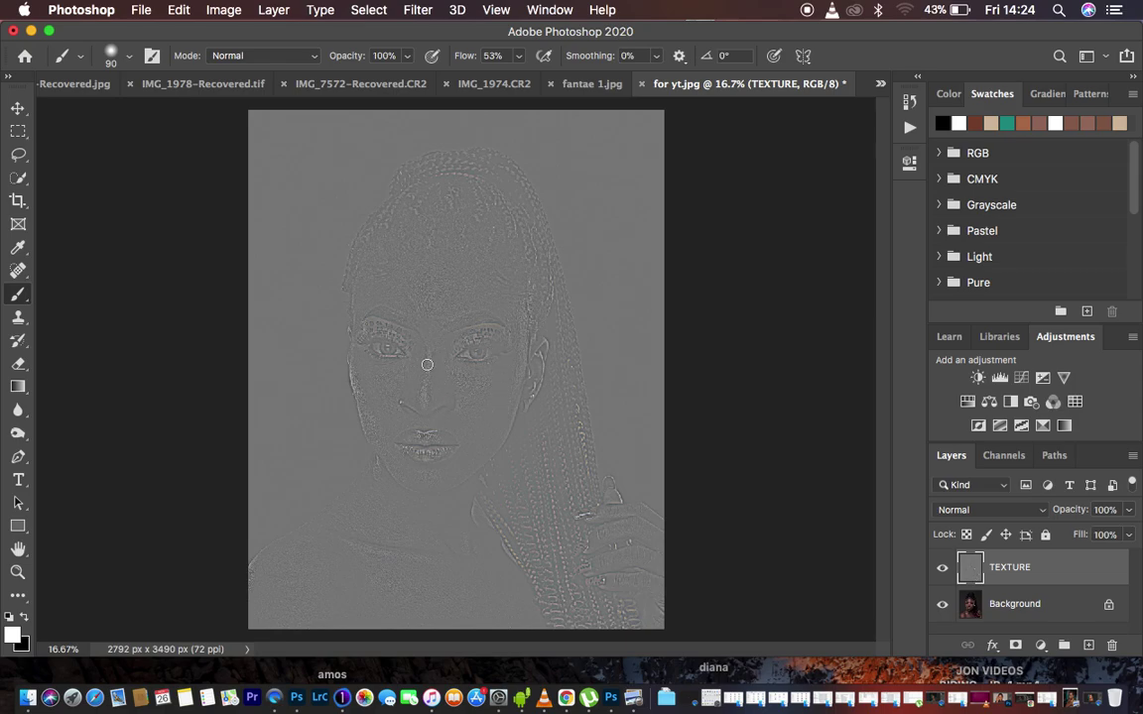
click(587, 86)
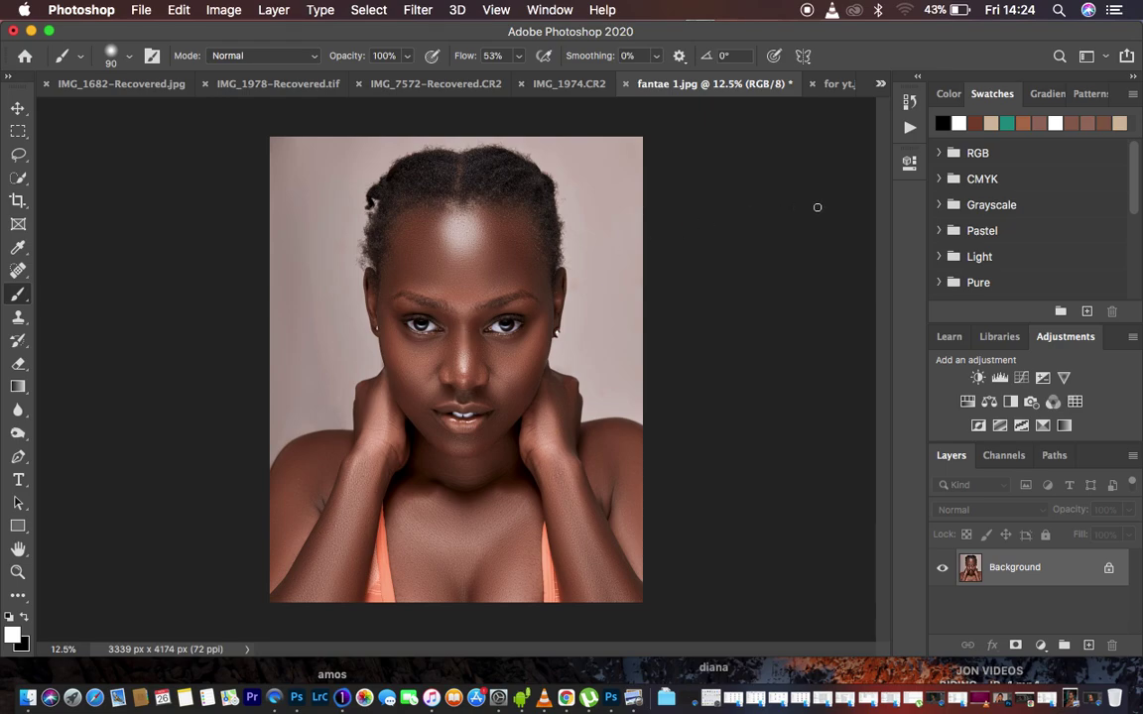
Step: Copy the TEXTURE layer from for yt.jpg into fantae 1.jpg and start Free Transform
click(838, 84)
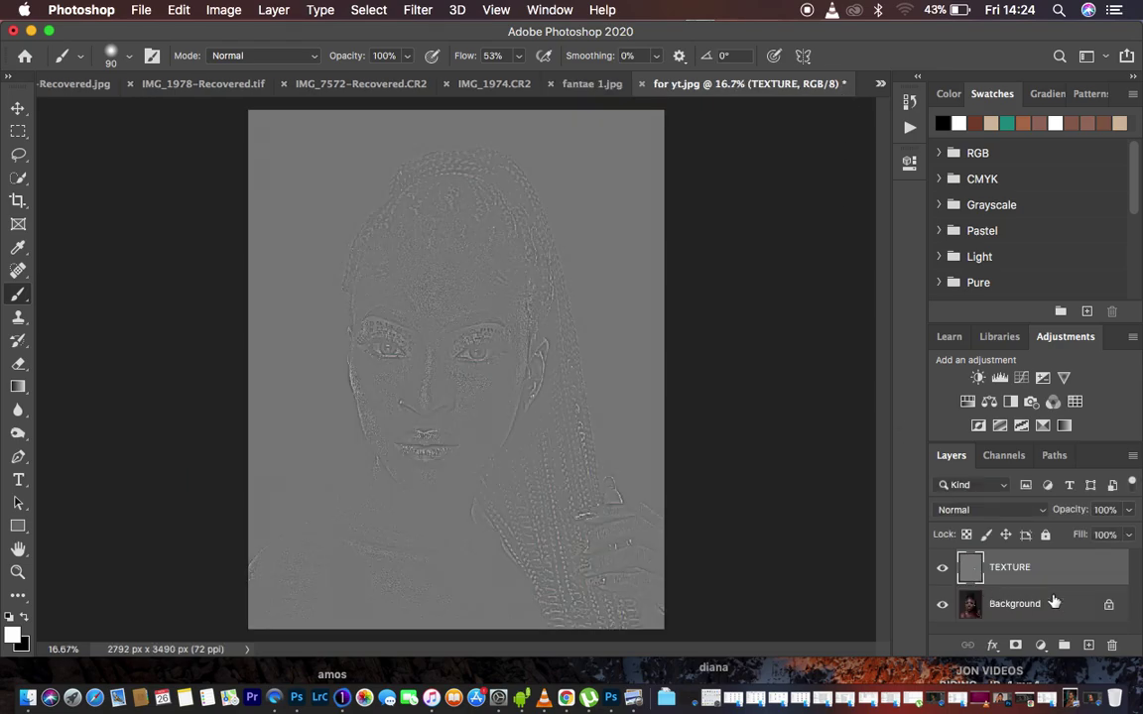
drag(988, 580, 482, 339)
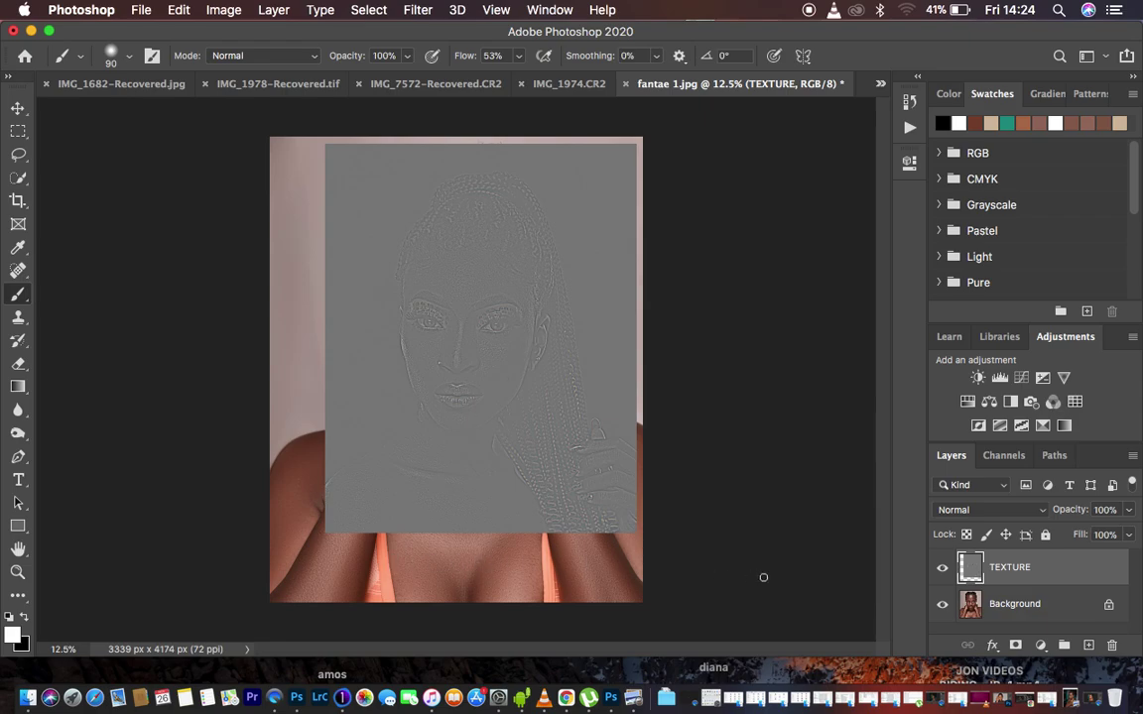
click(18, 109)
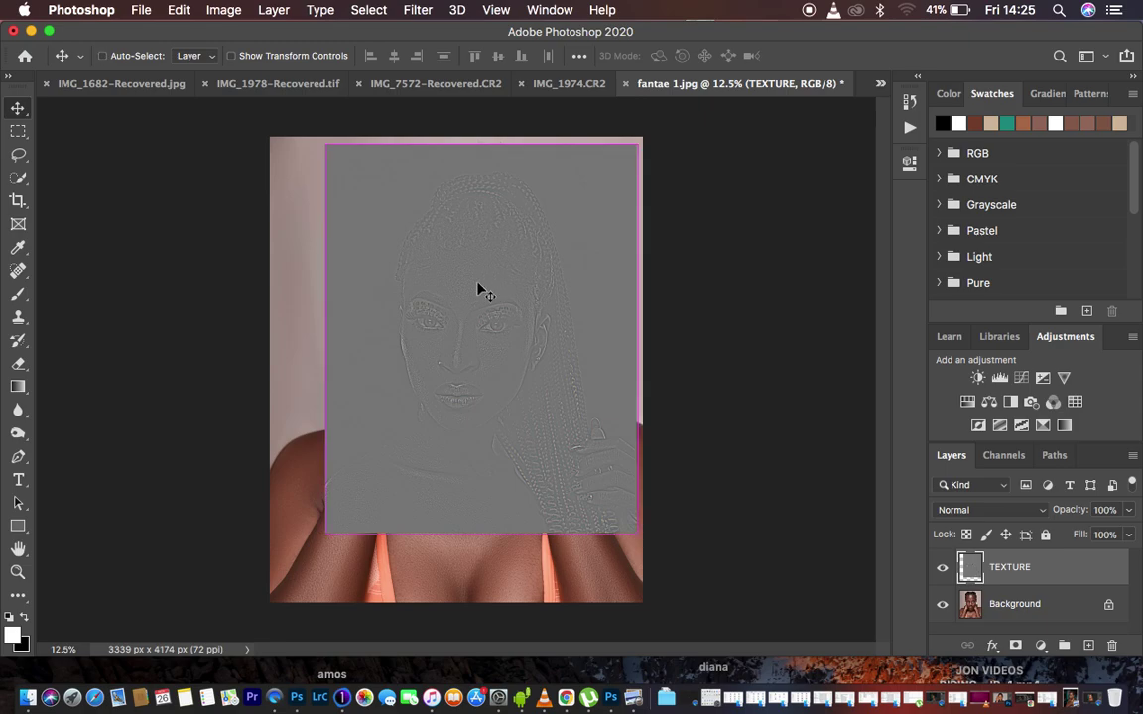
key(super+t)
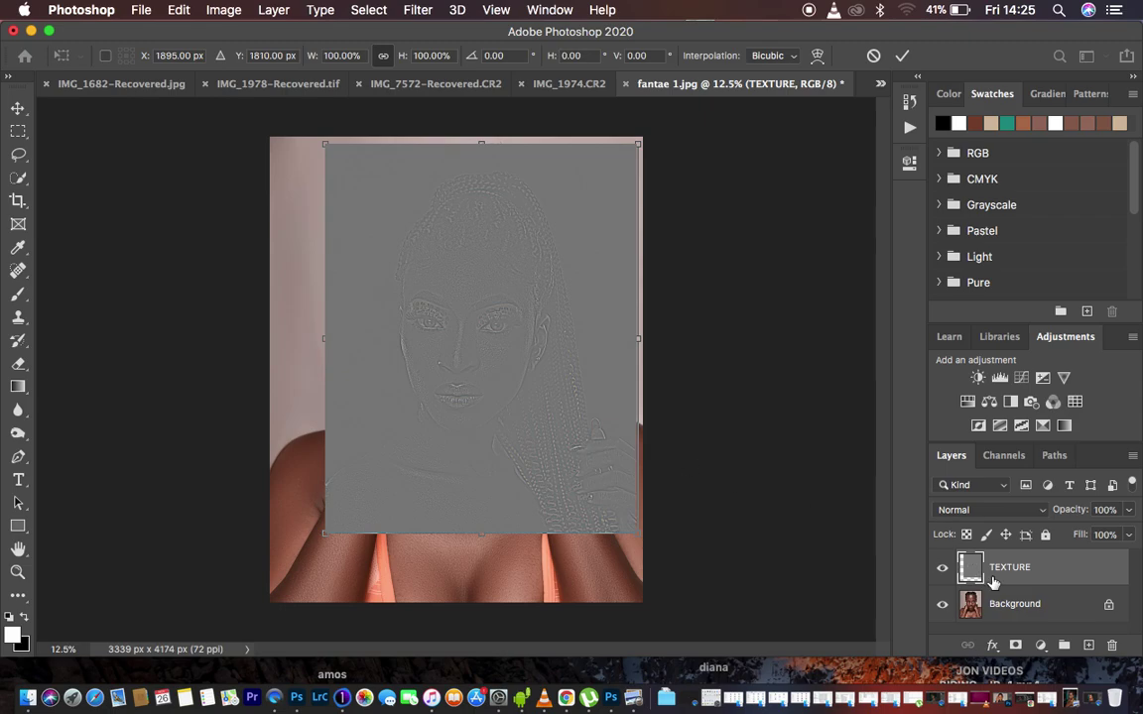
Step: Set TEXTURE opacity to 78% and begin scaling it up to about 103.78%
click(1130, 510)
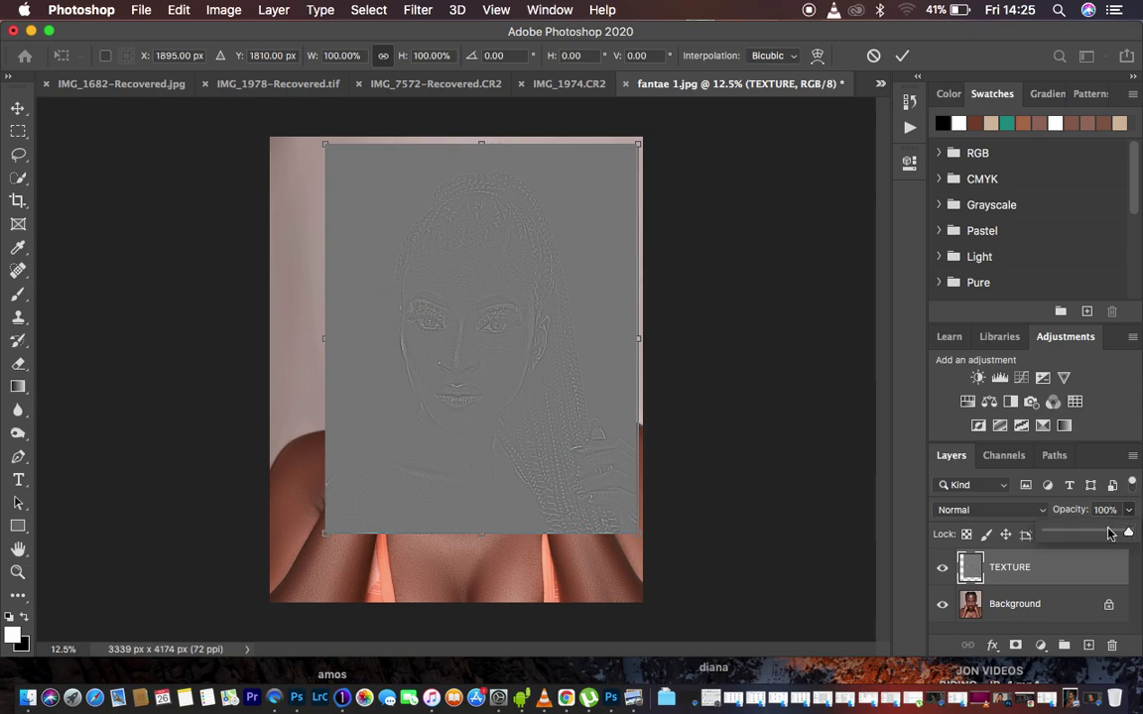
drag(1128, 532, 1110, 533)
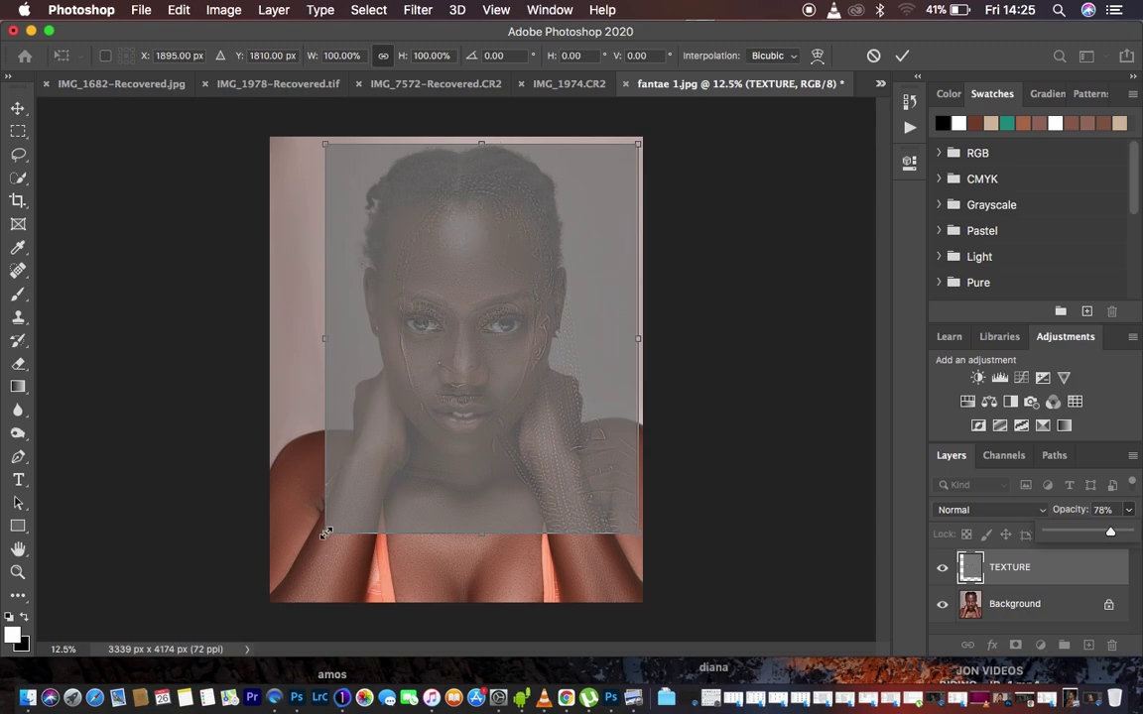
drag(324, 534, 313, 548)
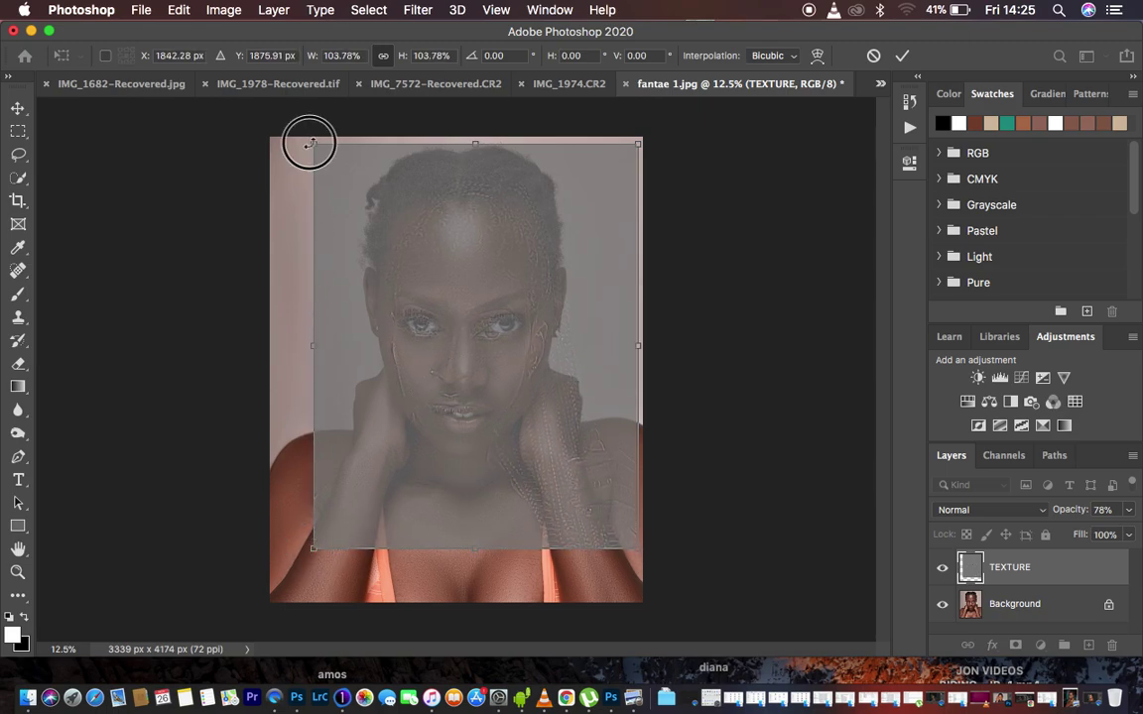
Step: Scale TEXTURE to about 130.61%, shift it up, and rotate it -2.77°
drag(308, 140, 281, 126)
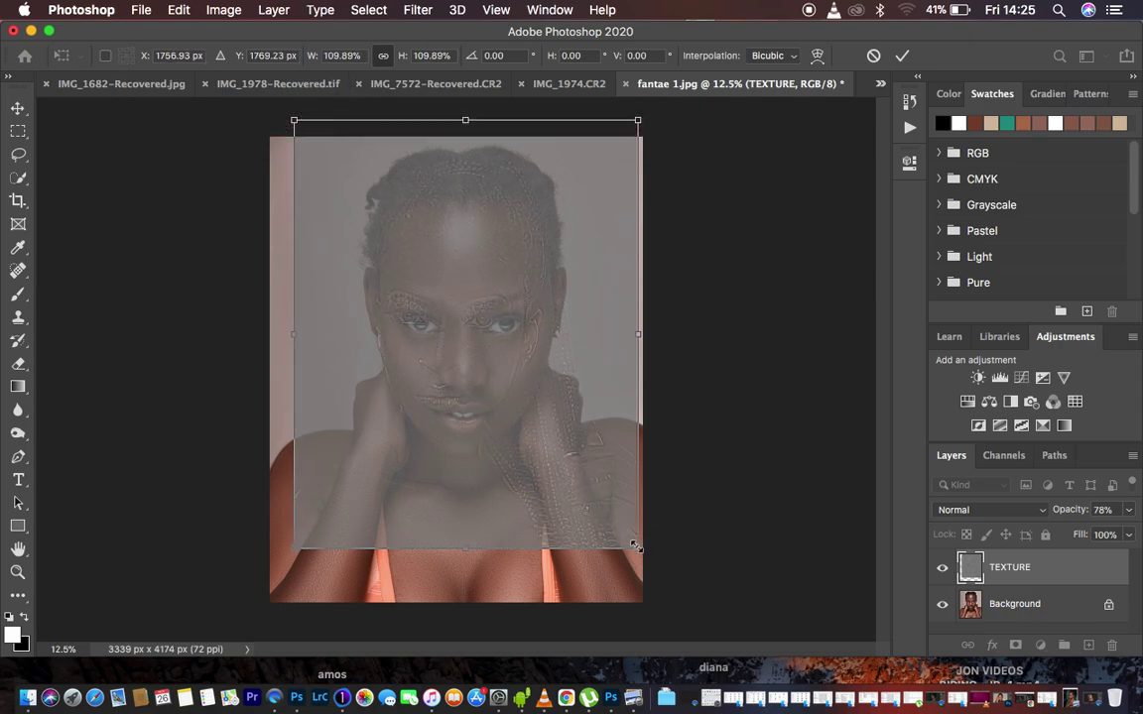
drag(637, 548, 699, 553)
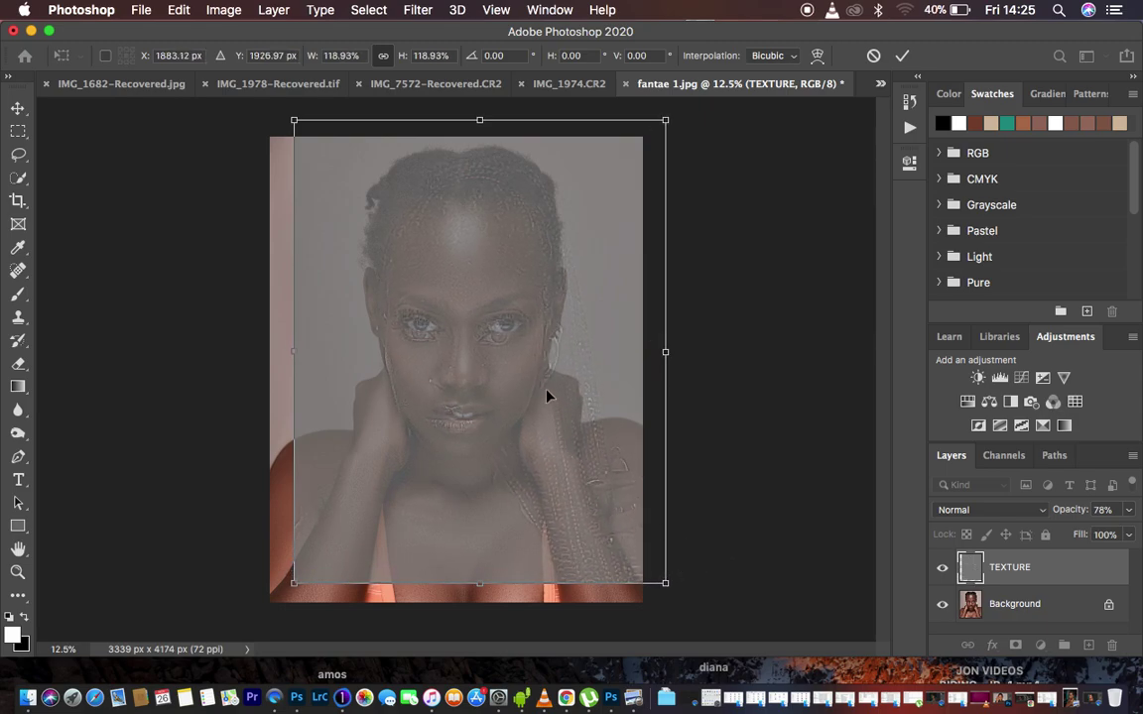
drag(533, 362, 530, 347)
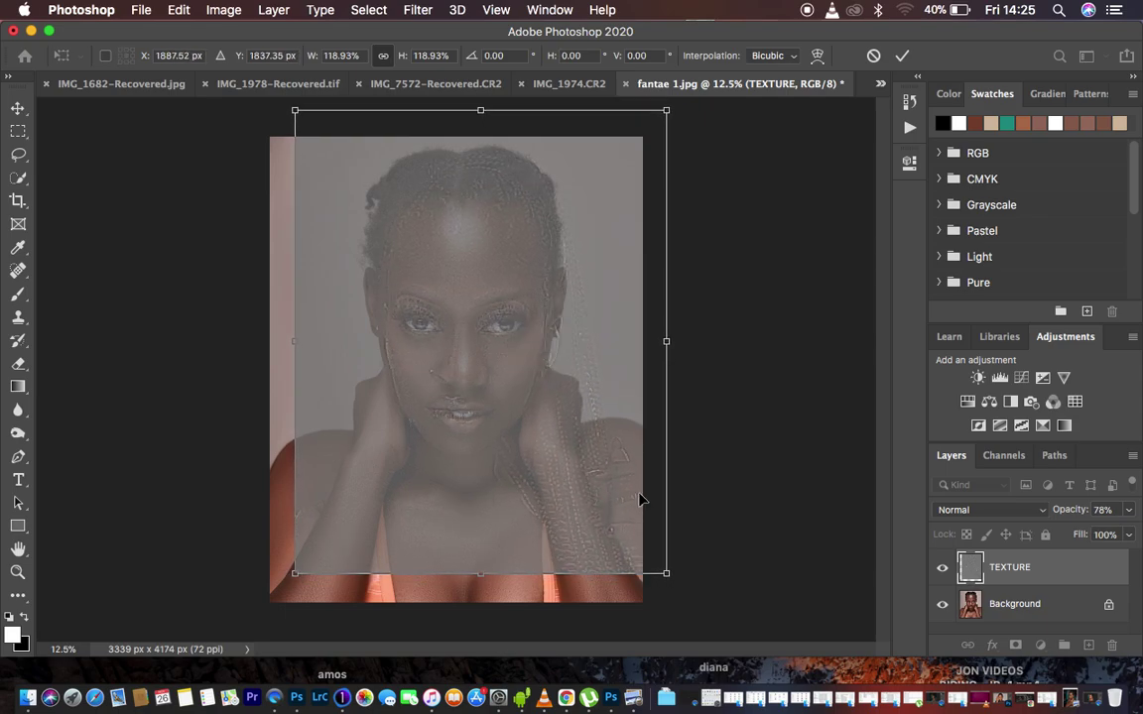
drag(665, 573, 679, 576)
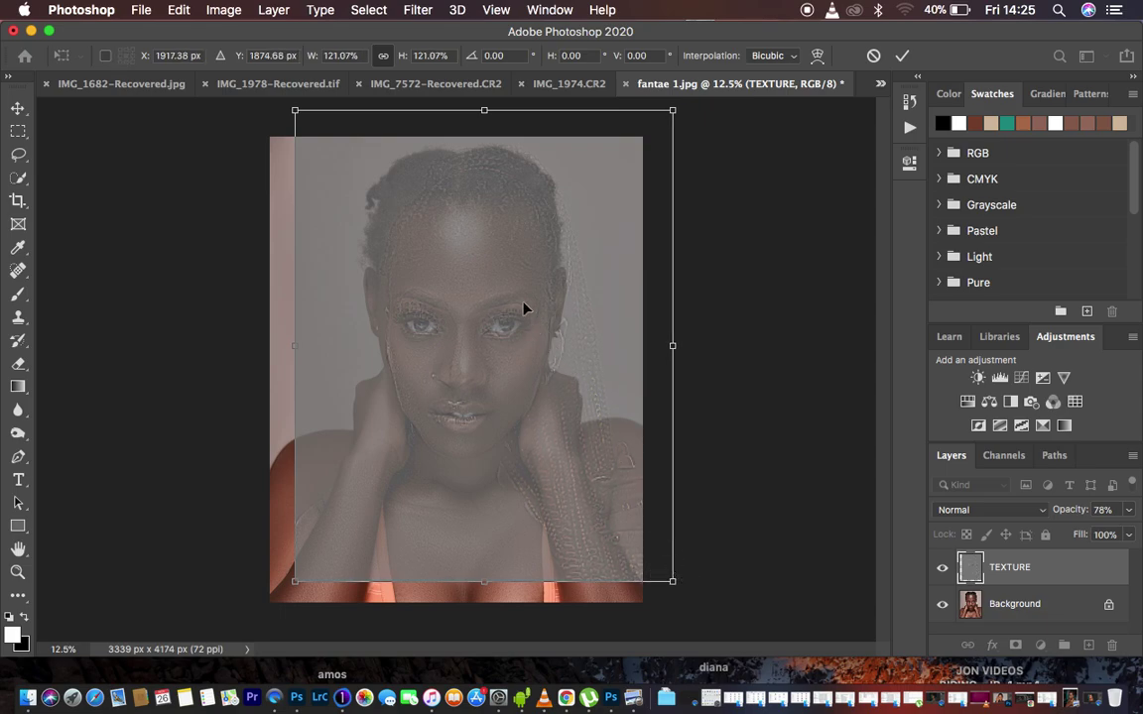
drag(490, 262, 487, 246)
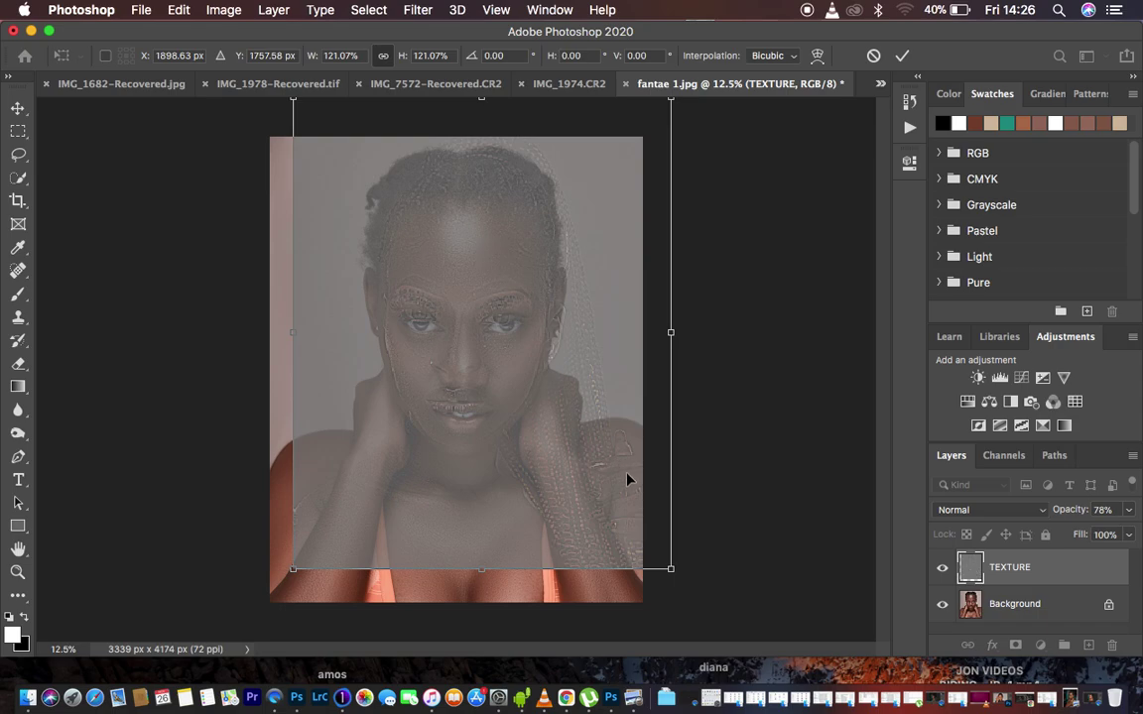
drag(671, 564, 681, 581)
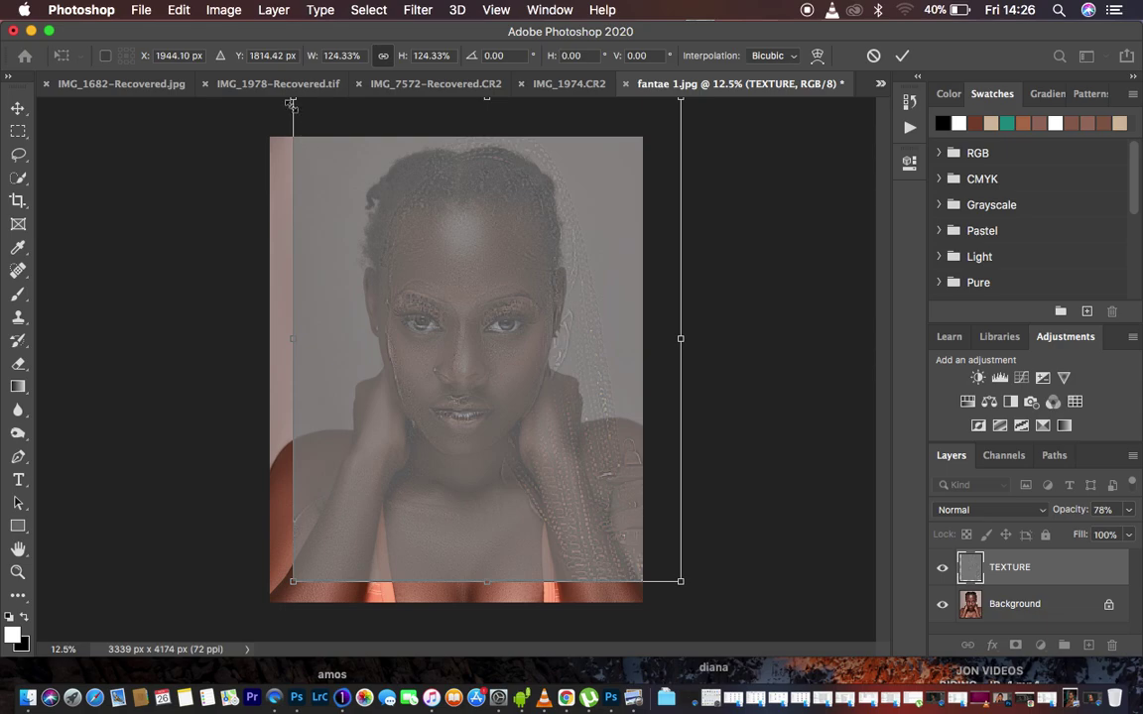
drag(290, 105, 274, 104)
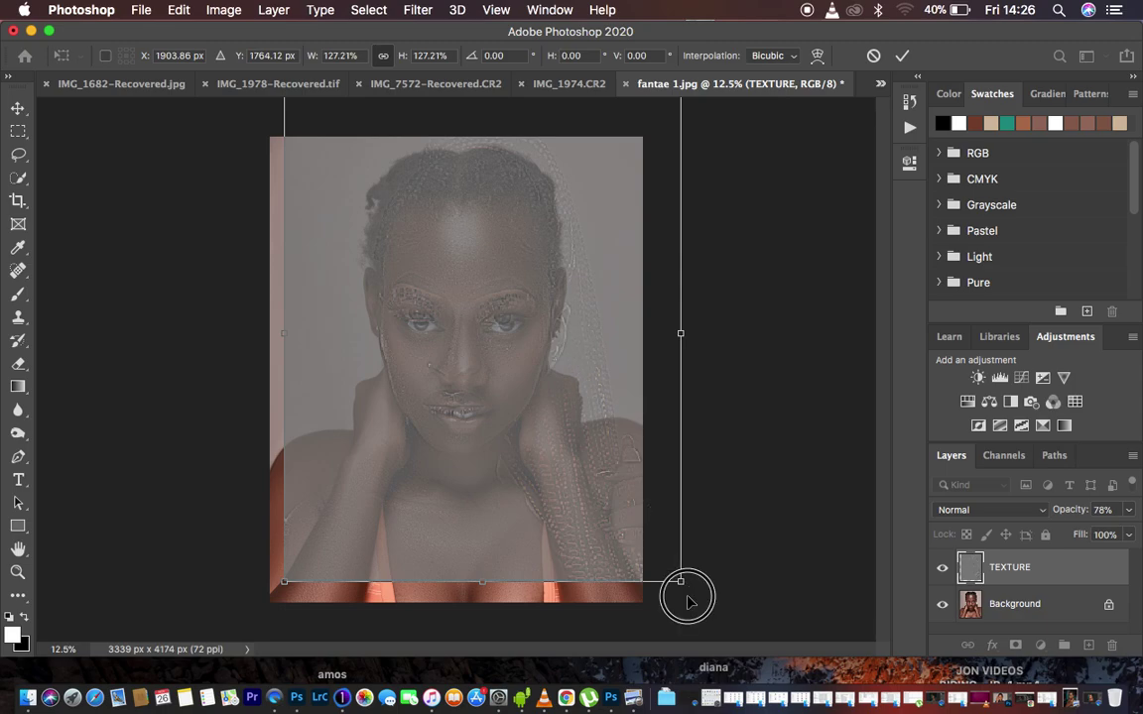
drag(683, 595, 702, 593)
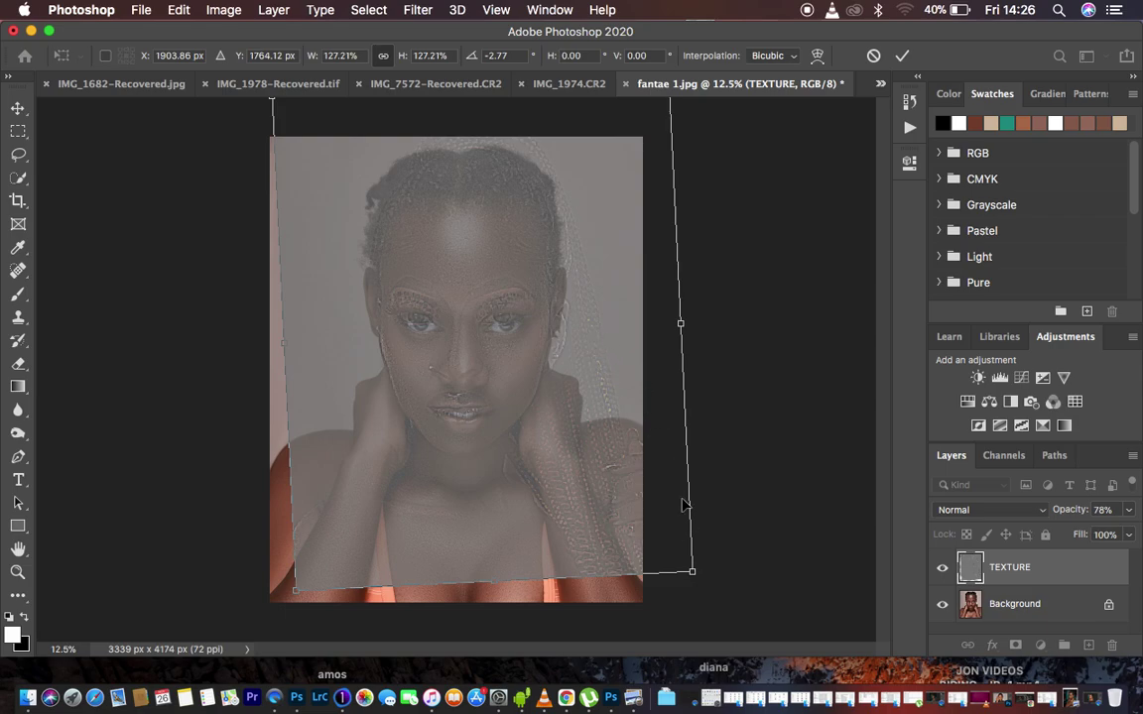
drag(693, 574, 710, 586)
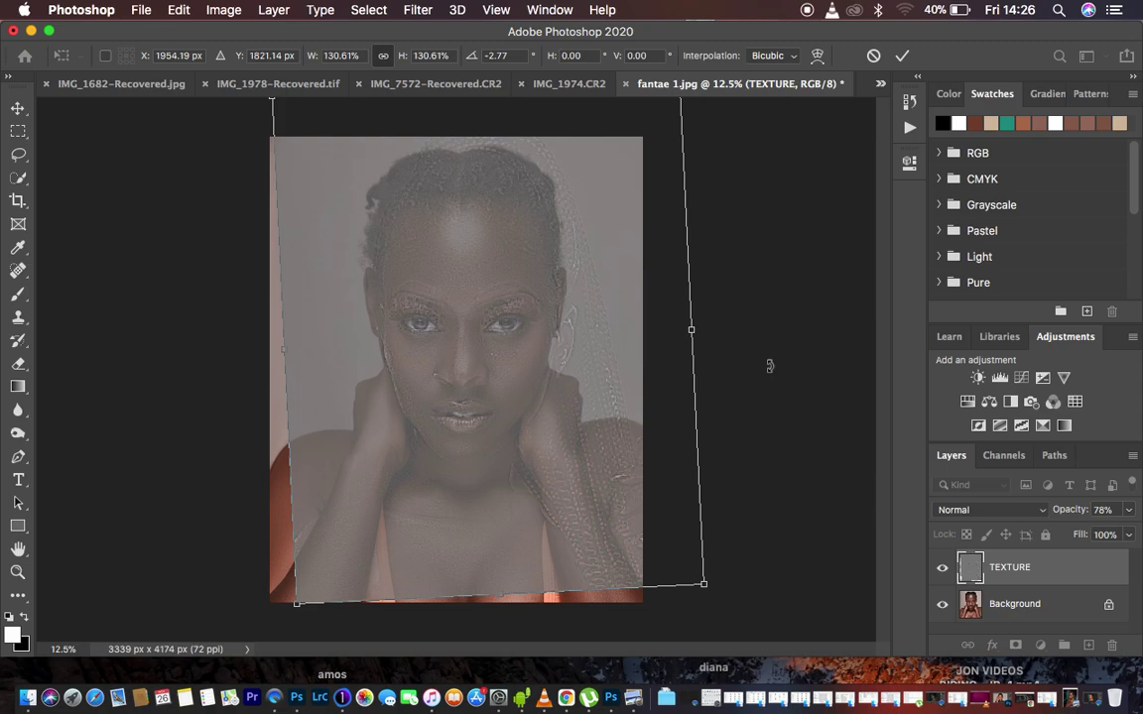
key(super+minus)
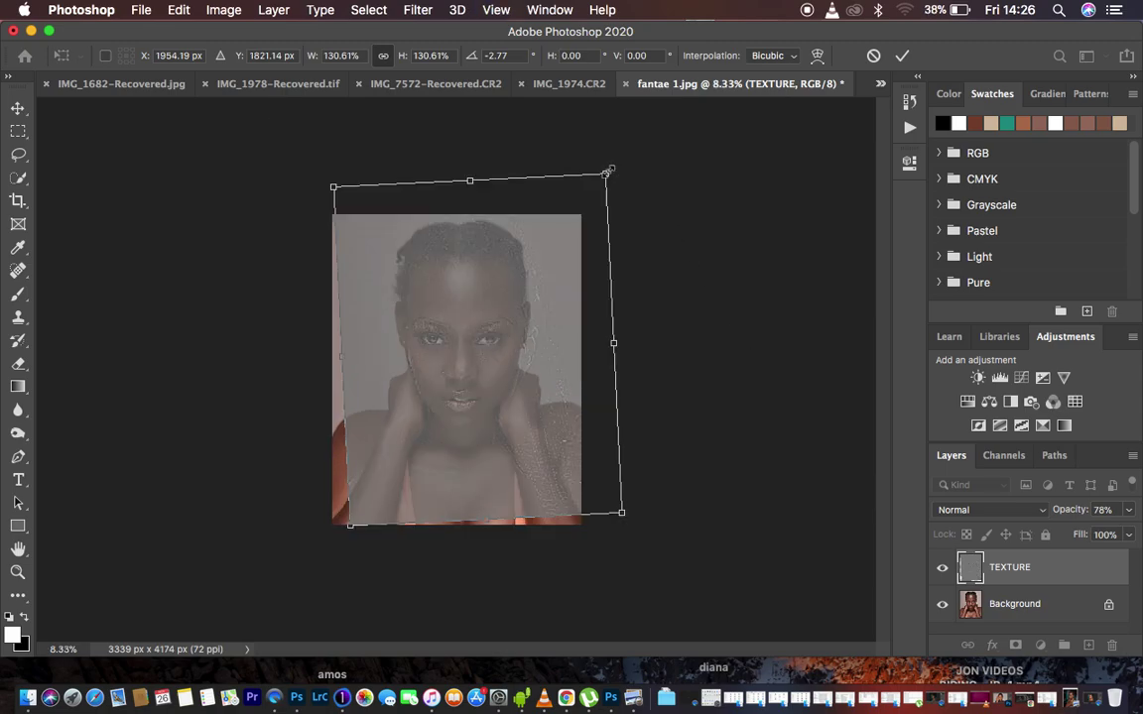
Step: Enlarge TEXTURE to about 134.53% from the top-right corner and commit the transform
drag(607, 172, 612, 162)
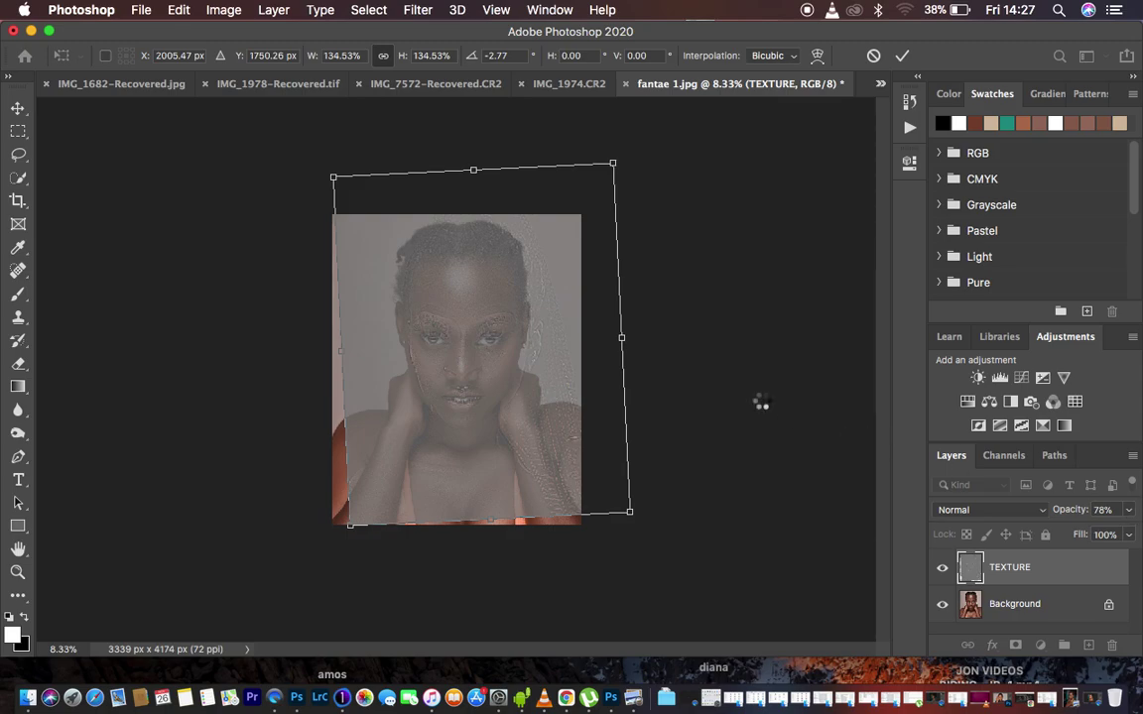
key(Return)
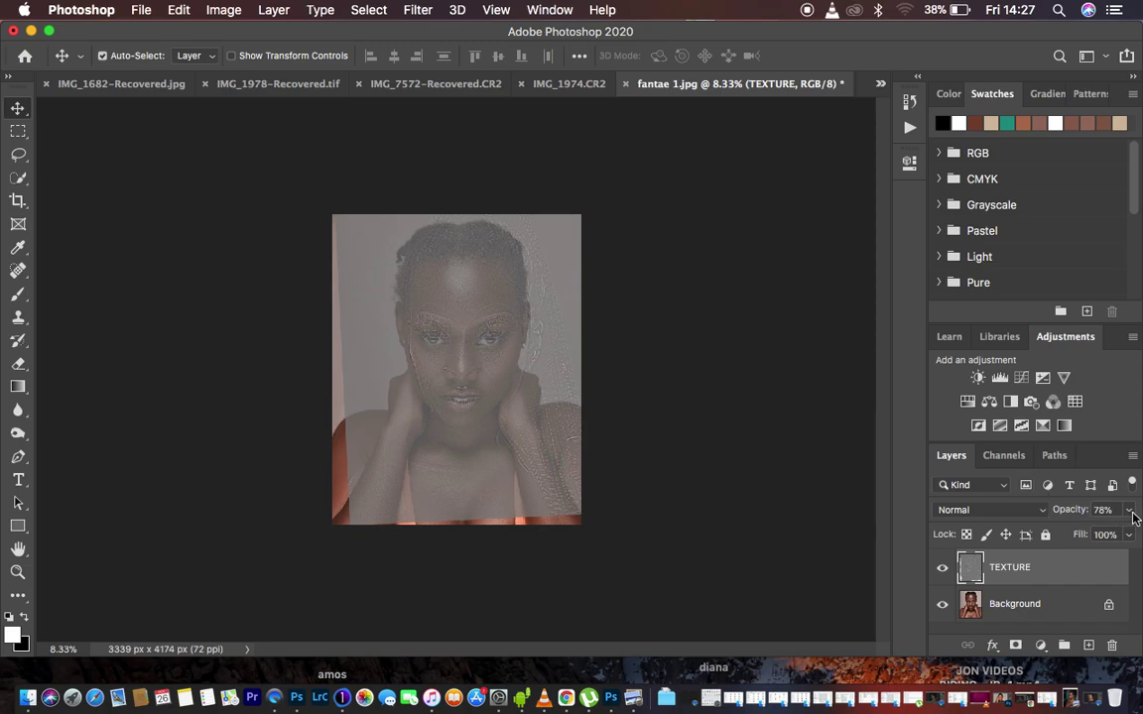
Step: Set TEXTURE opacity to 100%, then reselect the TEXTURE layer
drag(1128, 510, 1141, 535)
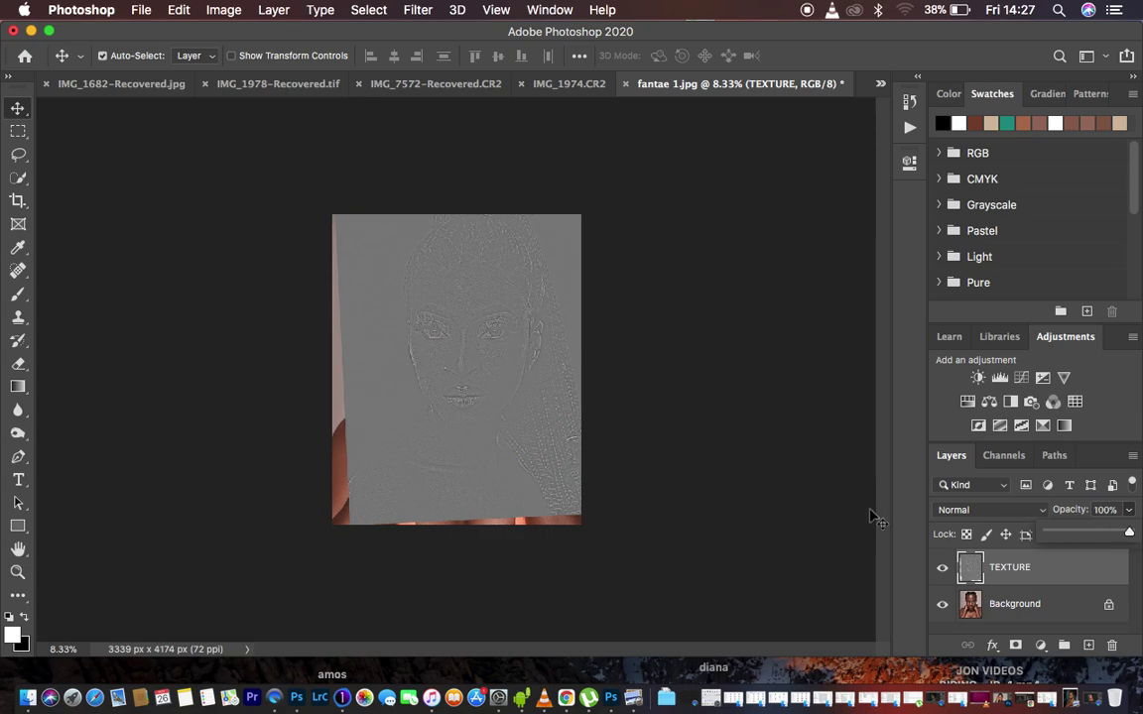
click(794, 444)
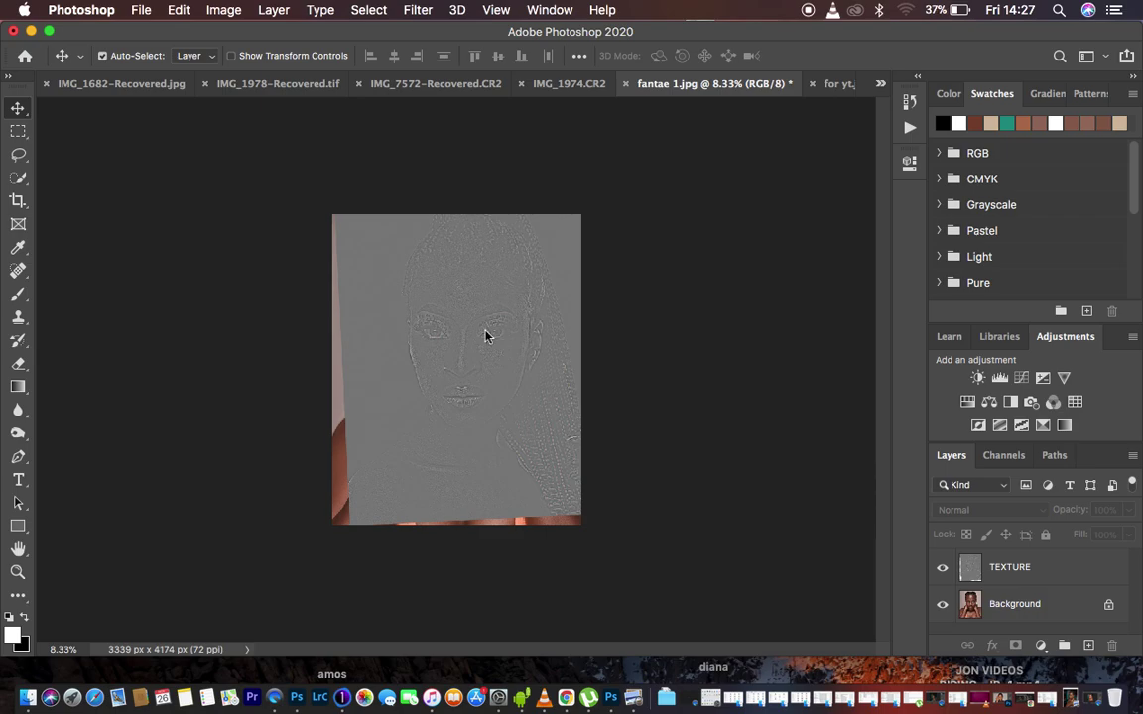
click(1045, 574)
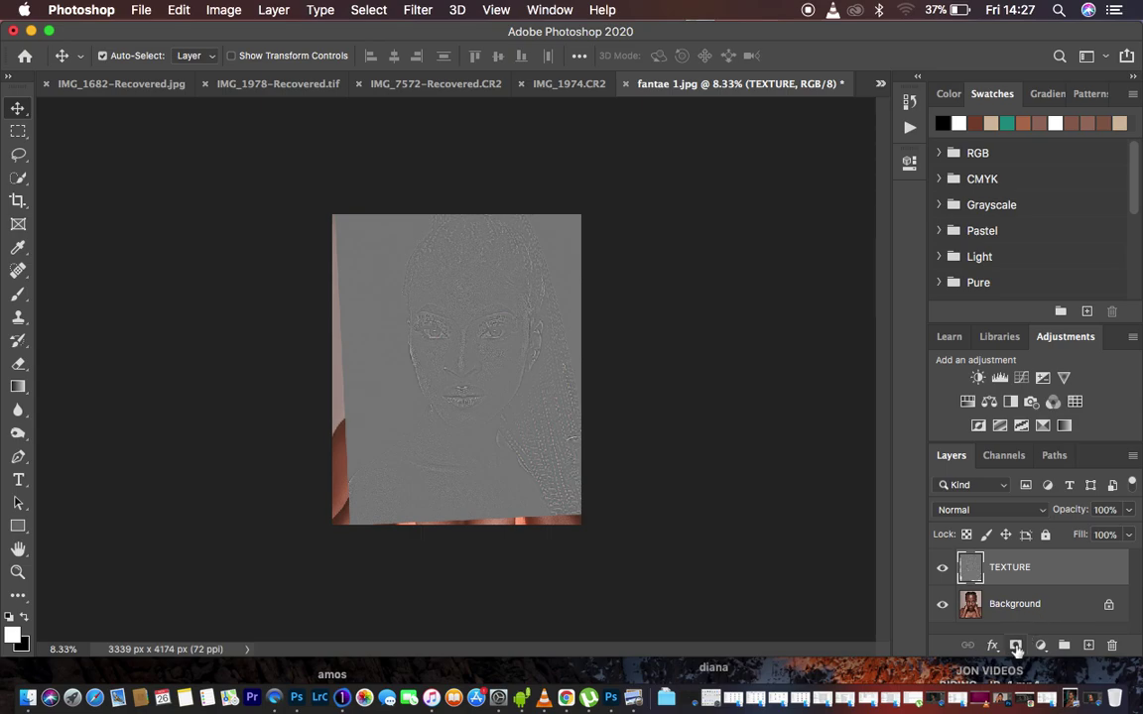
Step: Add a black layer mask to TEXTURE and make white the foreground colour
alt+click(1016, 646)
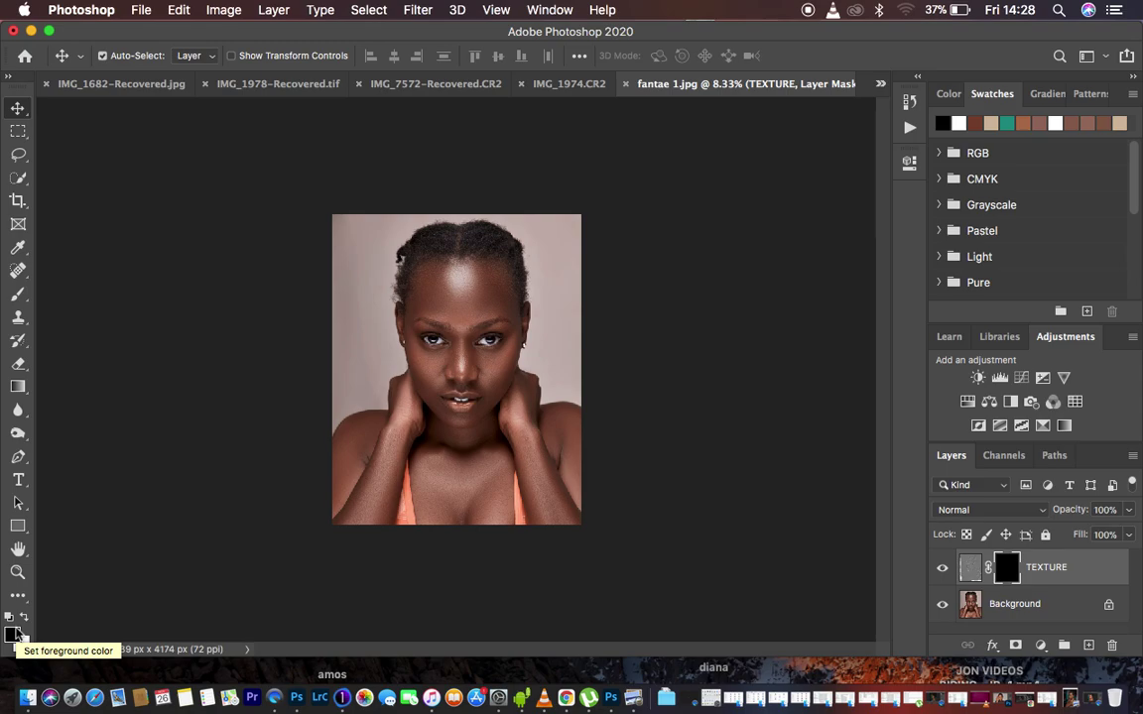
click(24, 618)
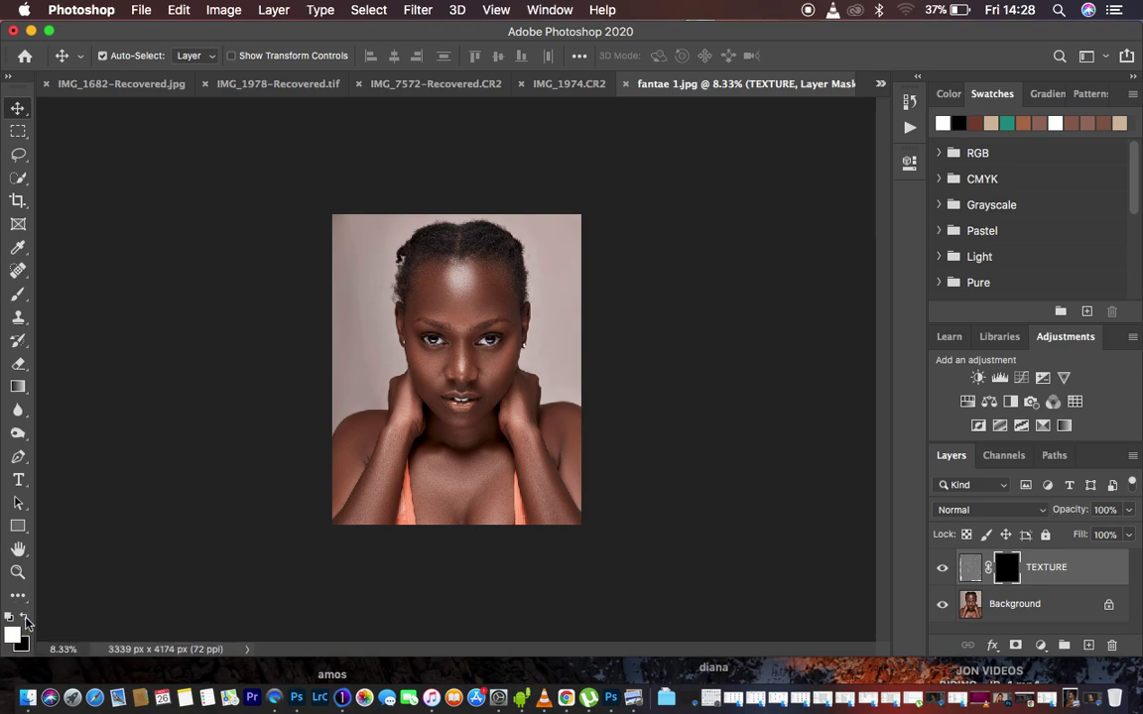
click(24, 619)
click(25, 619)
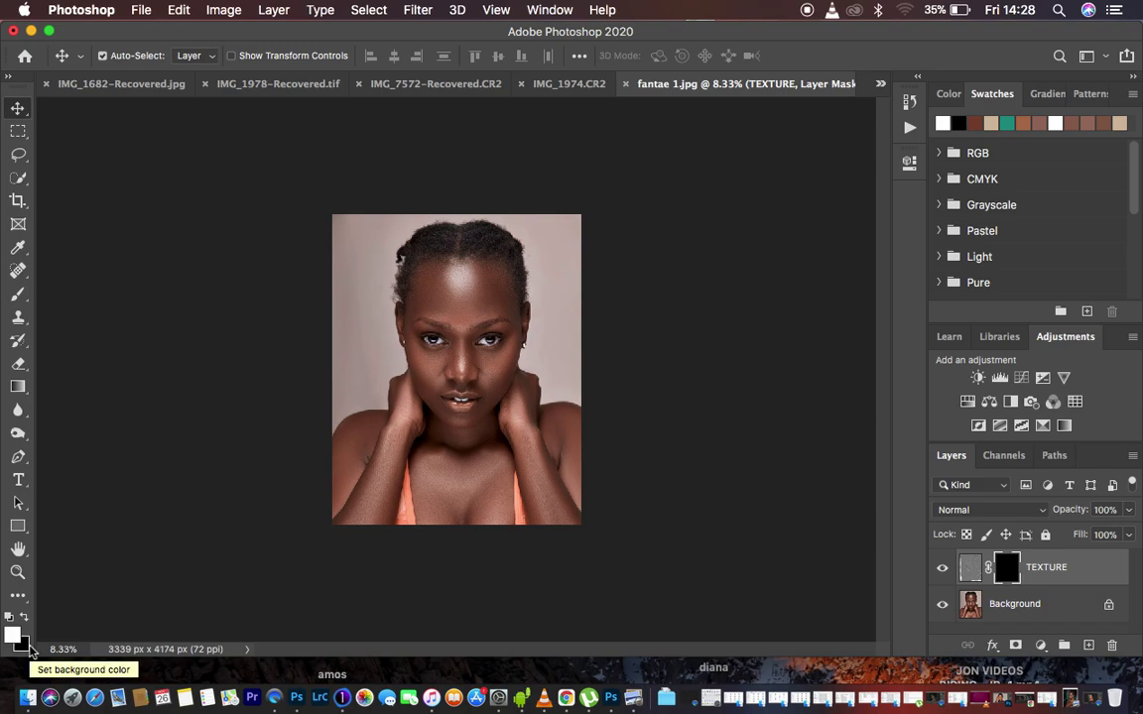
key(x)
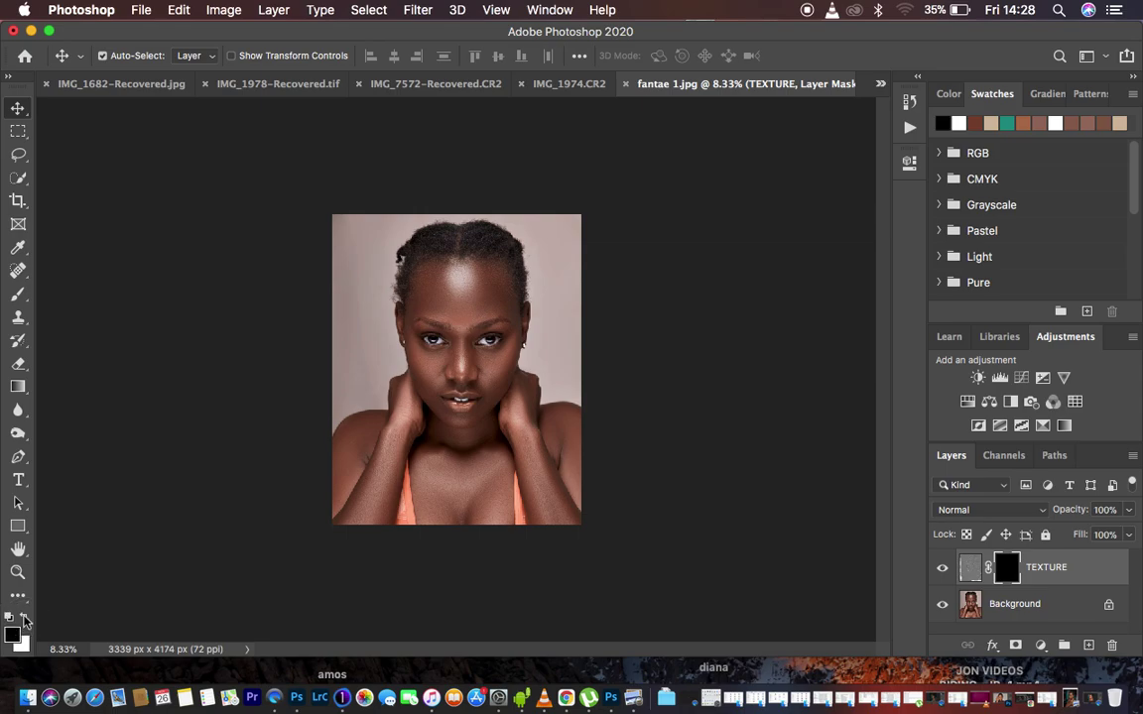
click(25, 618)
click(18, 294)
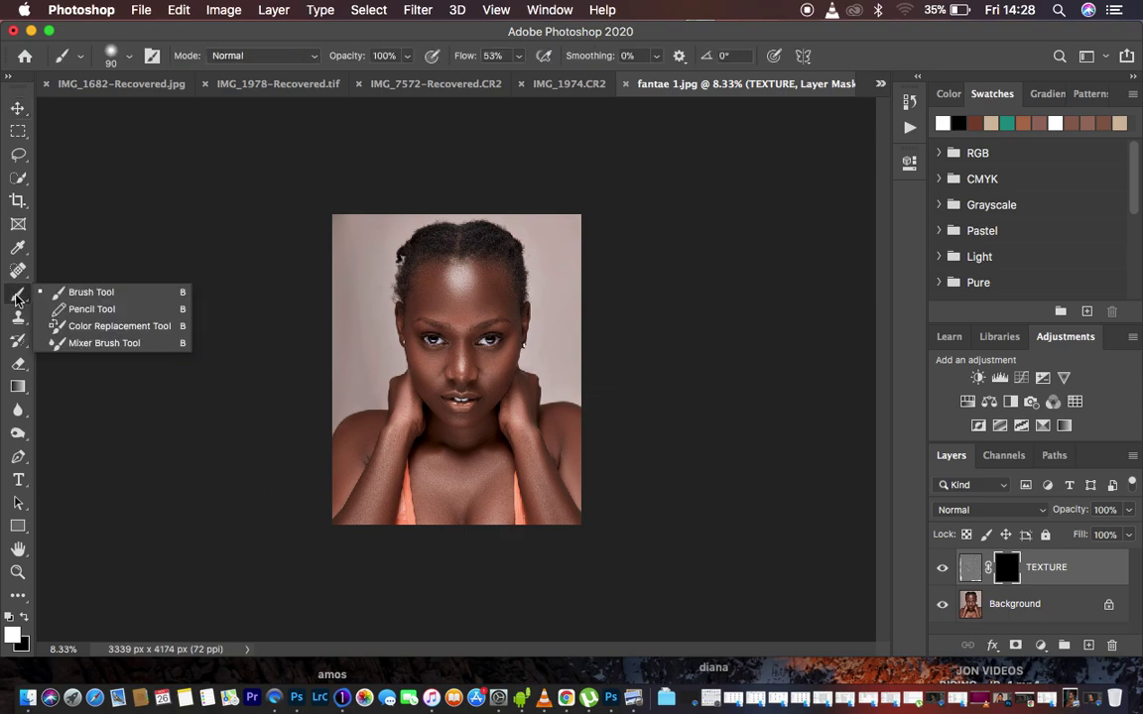
Step: Set the brush to 0% hardness and raise its flow from 53% to 100%
click(72, 292)
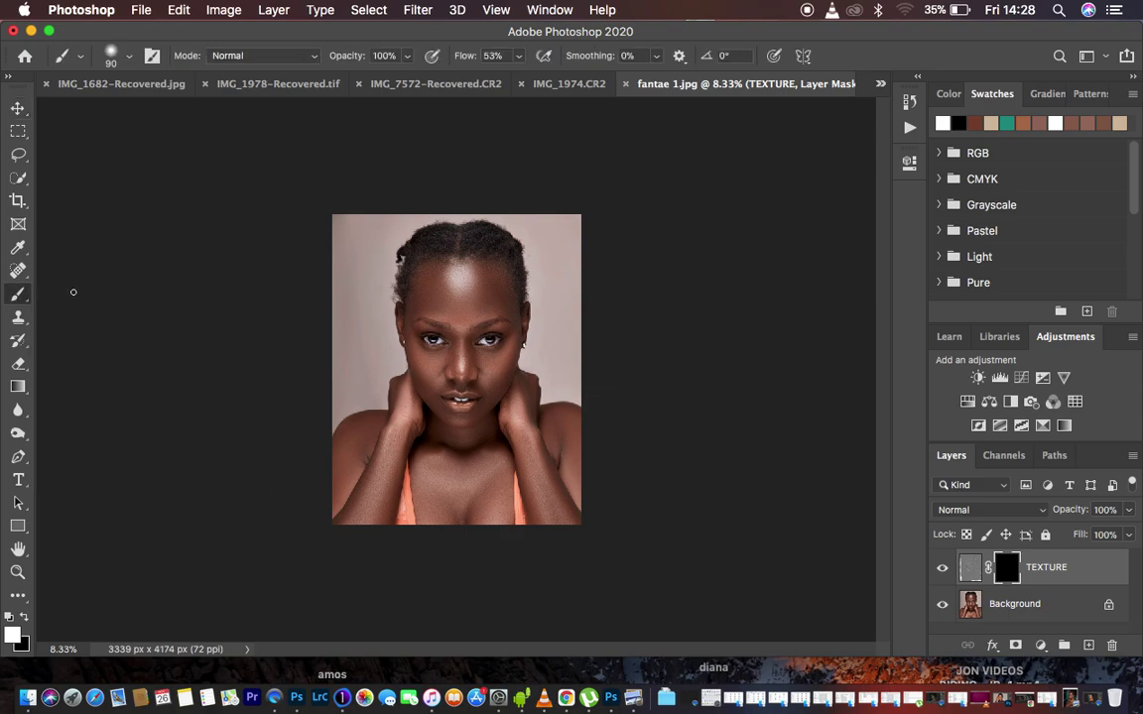
click(127, 61)
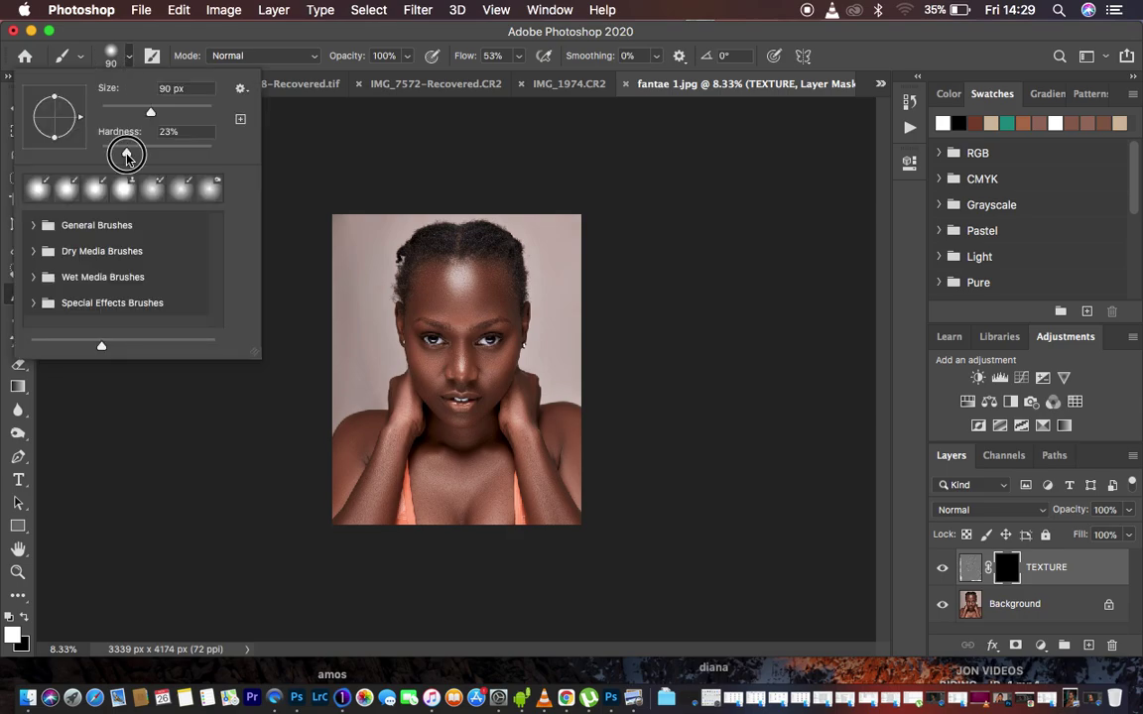
drag(126, 154, 86, 151)
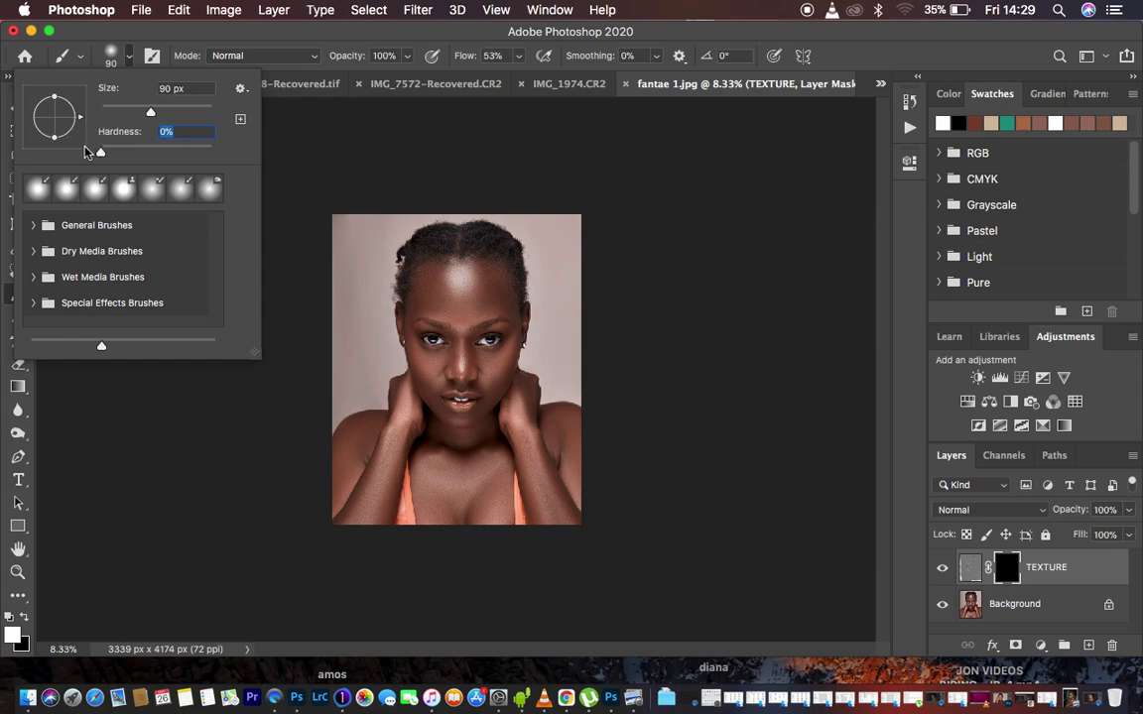
click(127, 57)
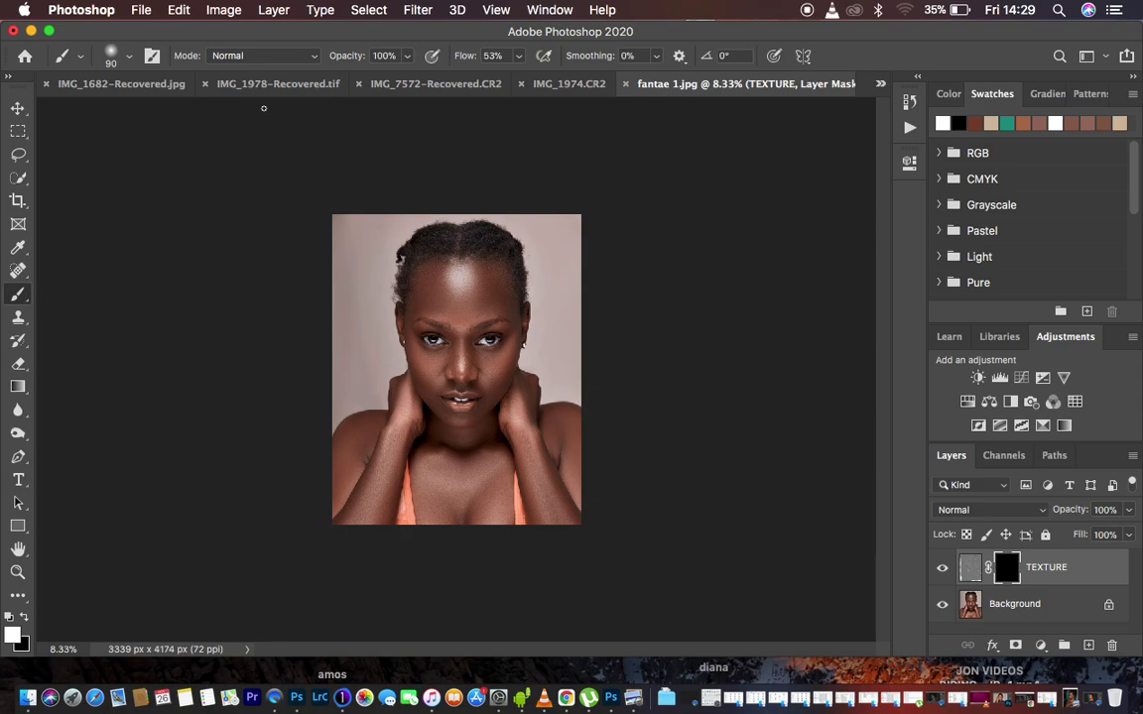
click(517, 56)
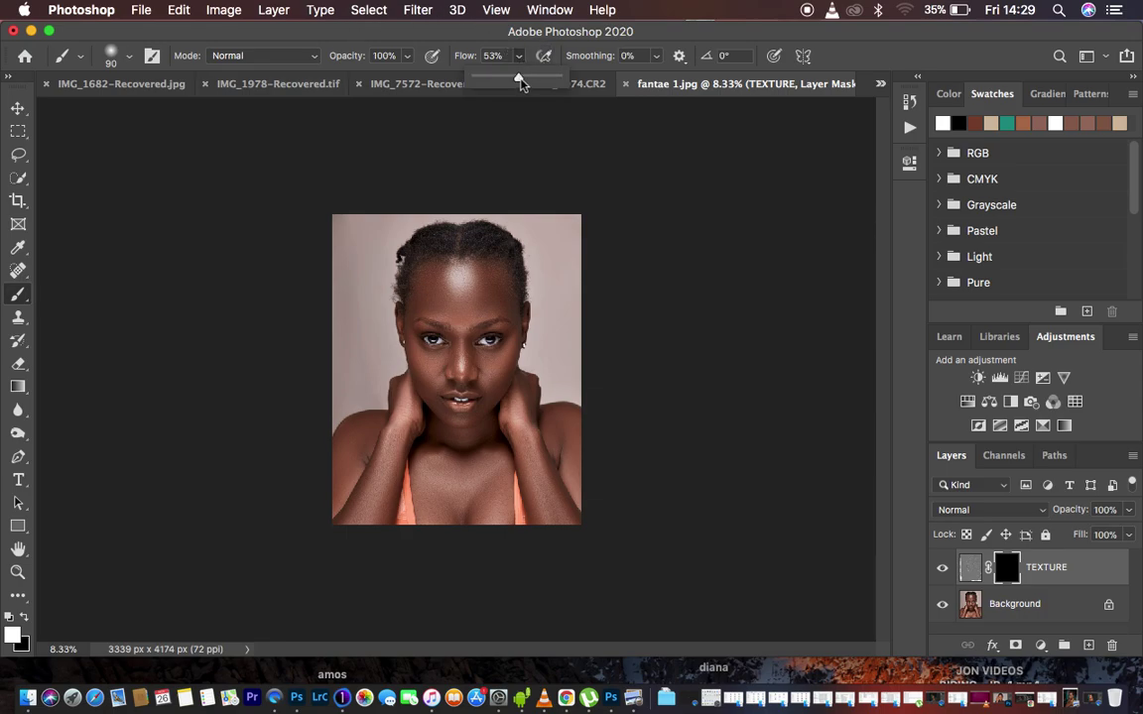
drag(518, 79, 620, 84)
click(662, 183)
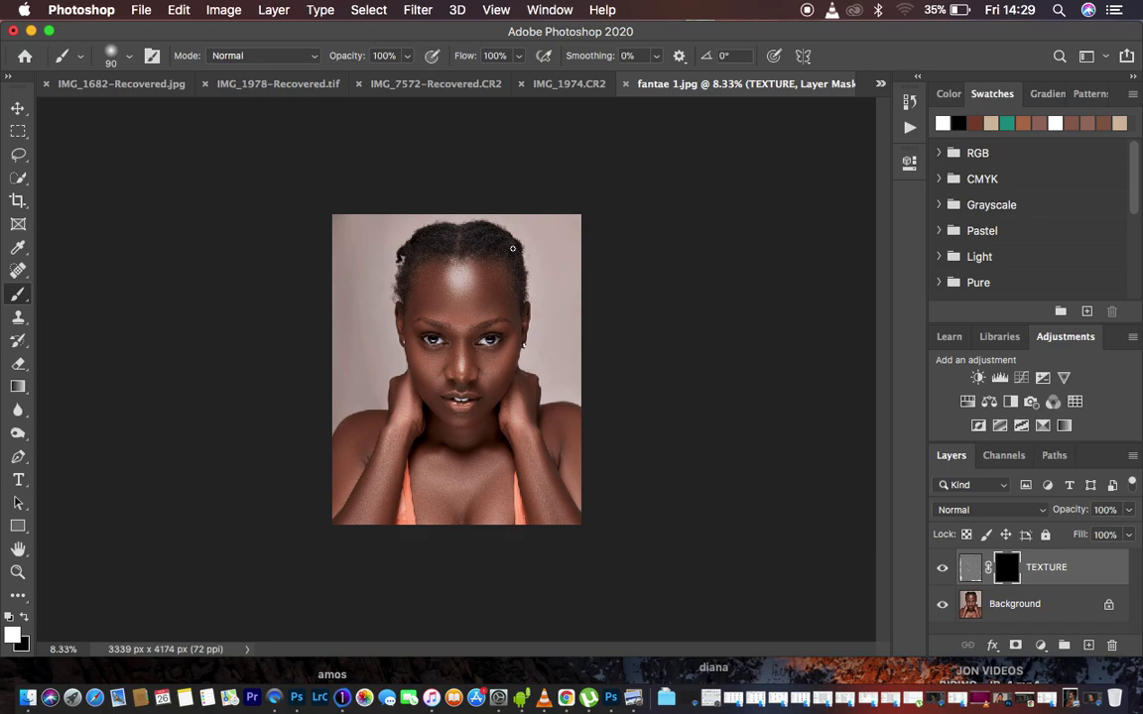
key(super+equal)
key(super+equal)
key(super+equal)
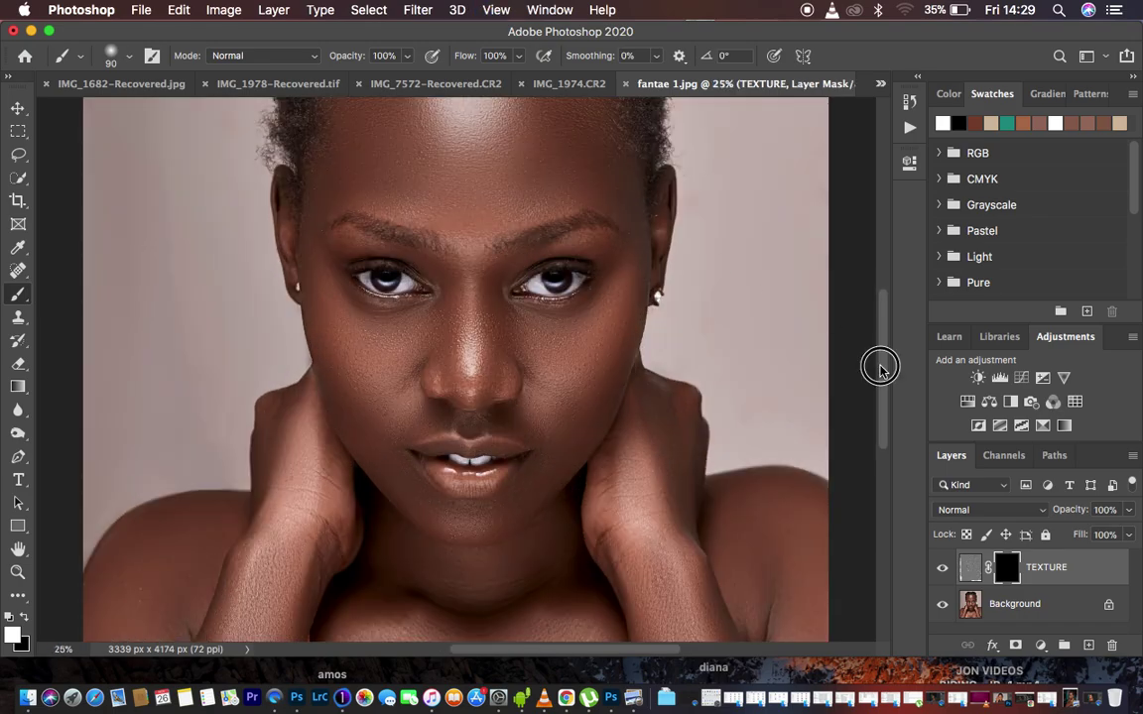
Step: Enlarge the brush to 300 px and paint a white patch on the forehead in the TEXTURE mask
scroll(880, 365, up, 5)
key(bracketright)
key(bracketright)
key(bracketright)
key(bracketright)
key(bracketright)
key(bracketright)
key(bracketright)
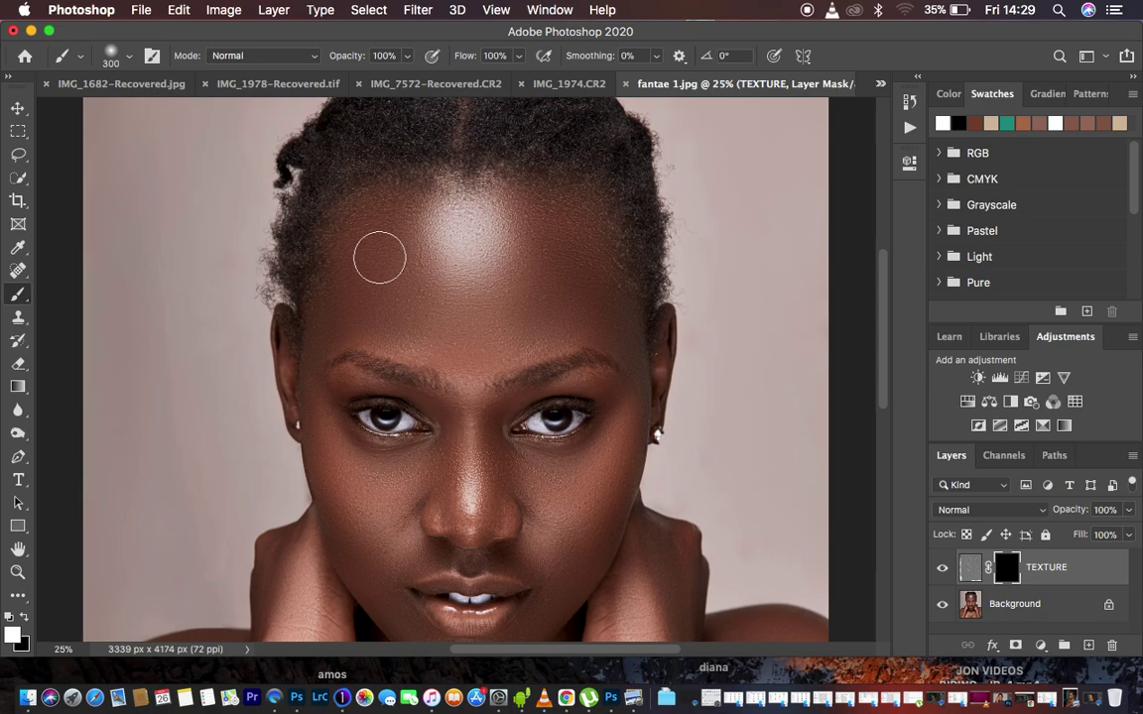
mouse_move(383, 273)
mouse_down()
mouse_move(407, 270)
mouse_move(380, 265)
mouse_move(383, 255)
mouse_move(375, 265)
mouse_move(393, 249)
mouse_up()
click(375, 253)
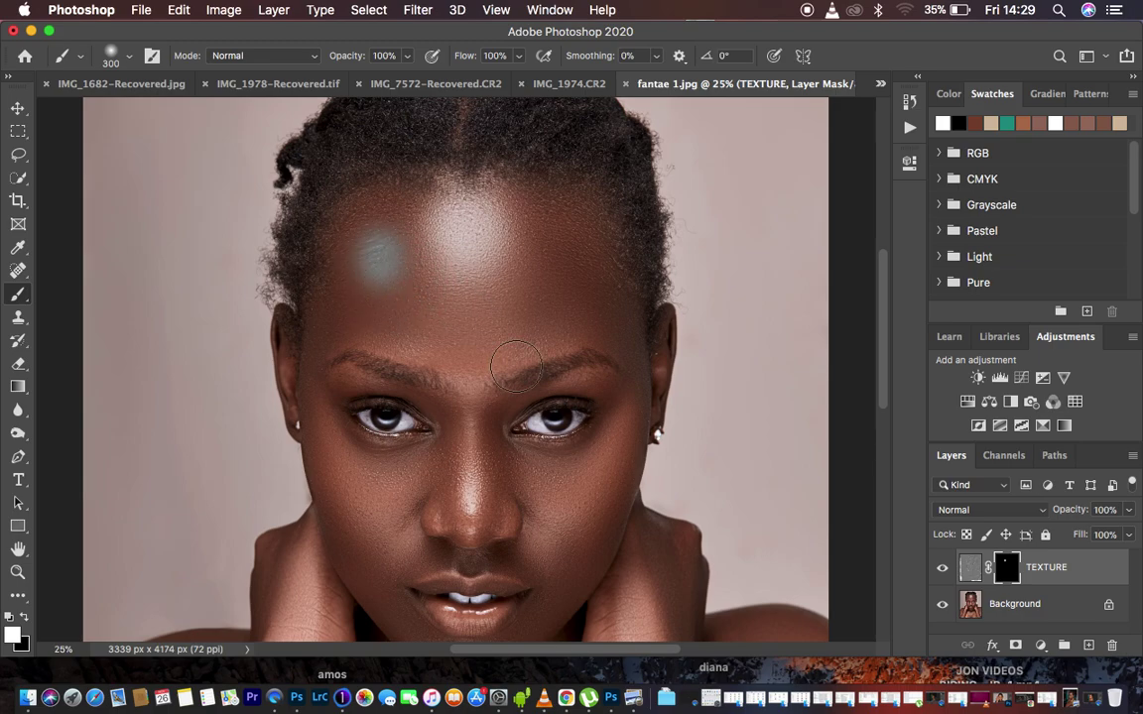
click(1012, 512)
mouse_move(983, 667)
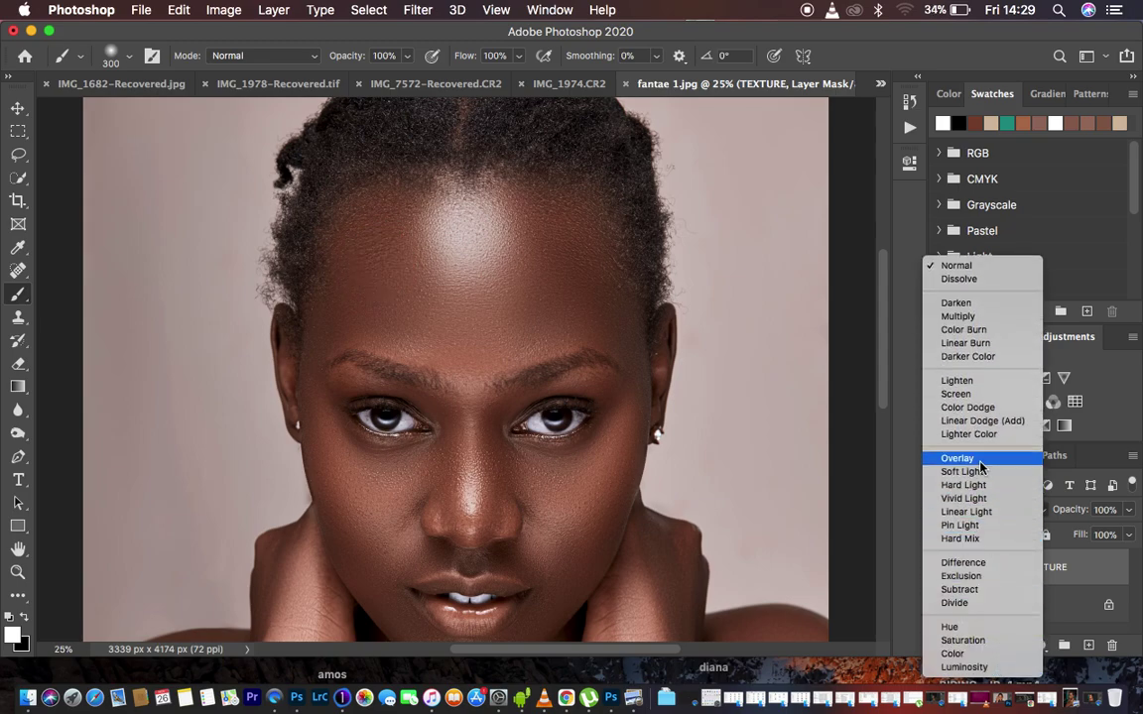
Step: Set TEXTURE to Overlay and reveal texture across the forehead with a 500 px brush
click(972, 460)
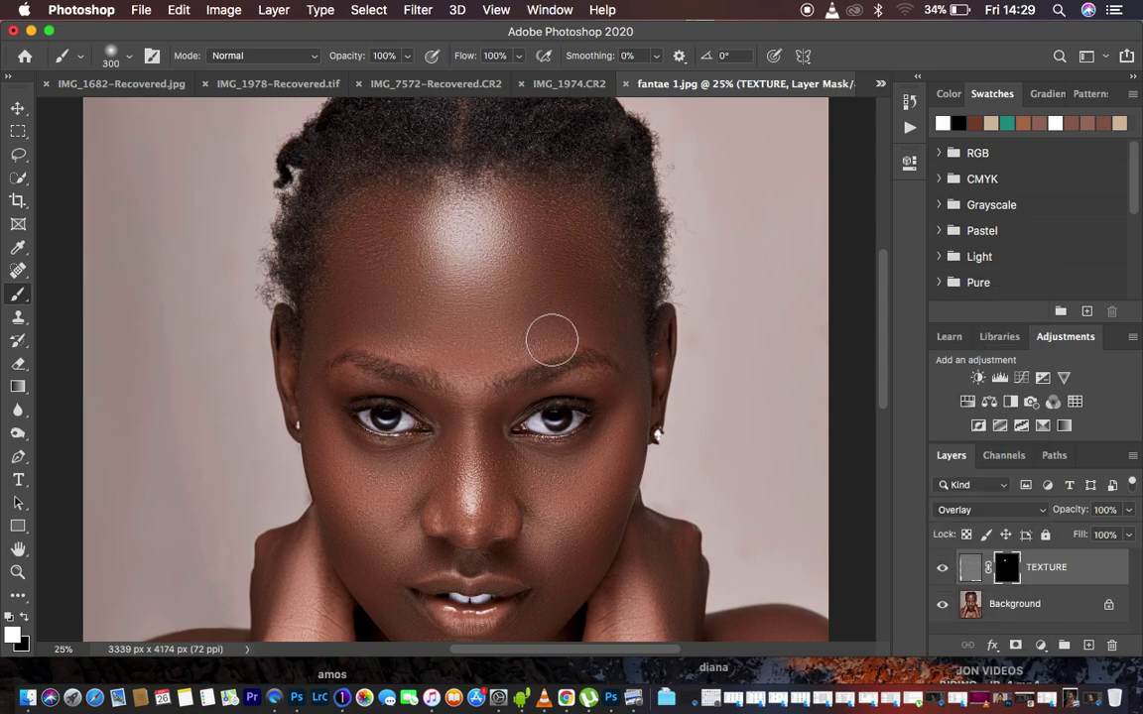
mouse_move(371, 295)
mouse_down()
mouse_move(475, 317)
mouse_move(417, 314)
mouse_move(407, 302)
mouse_move(377, 308)
mouse_move(378, 325)
mouse_move(406, 326)
mouse_move(361, 317)
mouse_move(482, 337)
mouse_up()
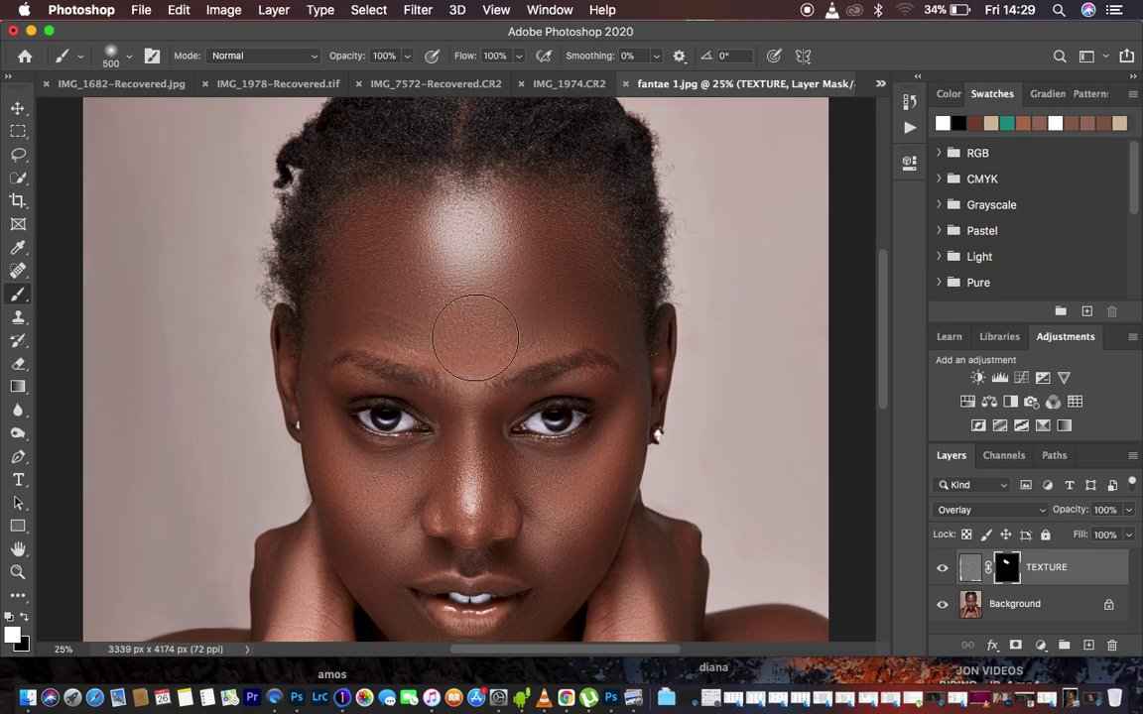
key(bracketright)
key(bracketright)
key(bracketright)
key(bracketright)
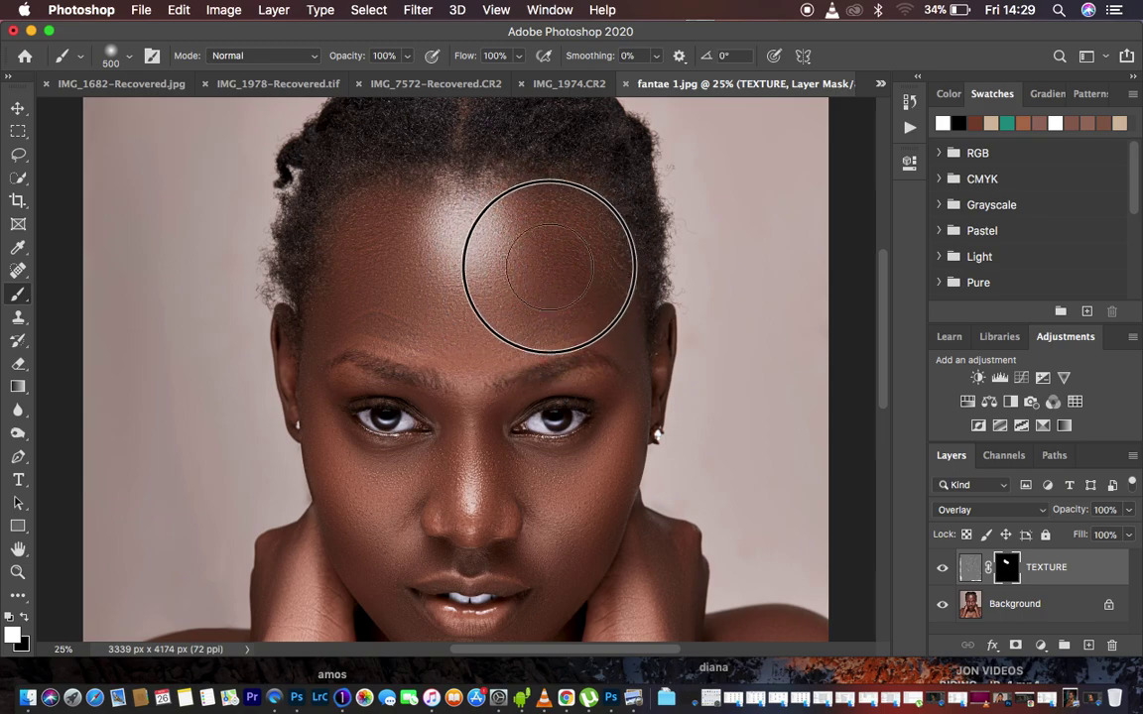
mouse_move(392, 278)
mouse_down()
mouse_move(430, 248)
mouse_move(505, 247)
mouse_move(507, 285)
mouse_move(482, 303)
mouse_up()
Step: Reveal texture along the left brow, temple and both cheeks, resizing the brush between 200 and 400 px
key(bracketleft)
key(bracketleft)
key(bracketleft)
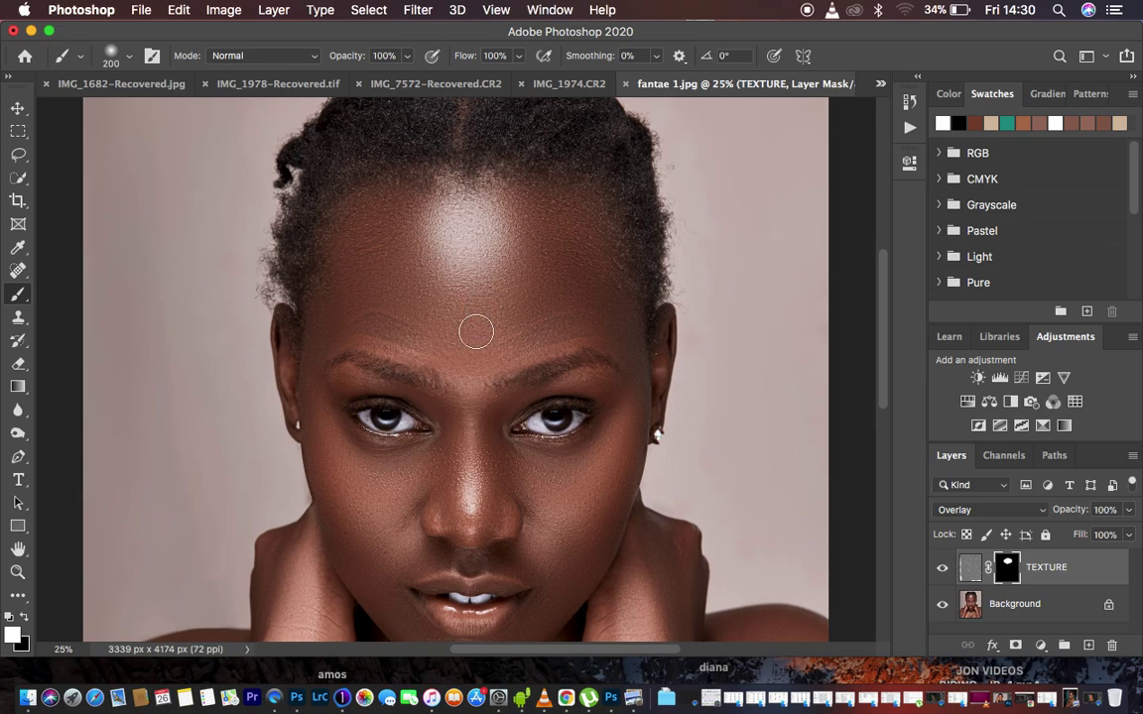
mouse_move(470, 387)
mouse_down()
mouse_move(421, 336)
mouse_move(345, 327)
mouse_move(307, 366)
mouse_move(304, 398)
mouse_up()
mouse_move(335, 441)
mouse_down()
mouse_move(318, 424)
mouse_move(339, 454)
mouse_move(332, 447)
mouse_up()
key(bracketright)
key(bracketright)
key(bracketright)
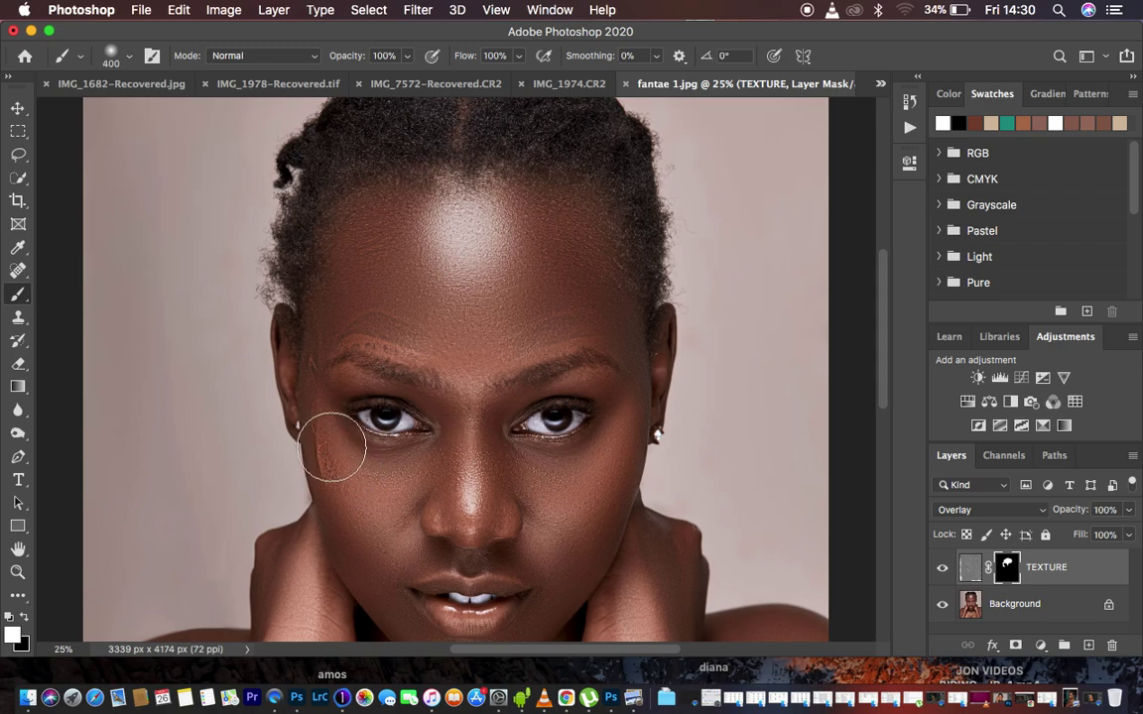
mouse_move(404, 481)
mouse_down()
mouse_move(377, 497)
mouse_move(401, 523)
mouse_move(409, 496)
mouse_move(455, 475)
mouse_move(473, 413)
mouse_move(466, 438)
mouse_move(494, 479)
mouse_up()
key(bracketleft)
key(bracketleft)
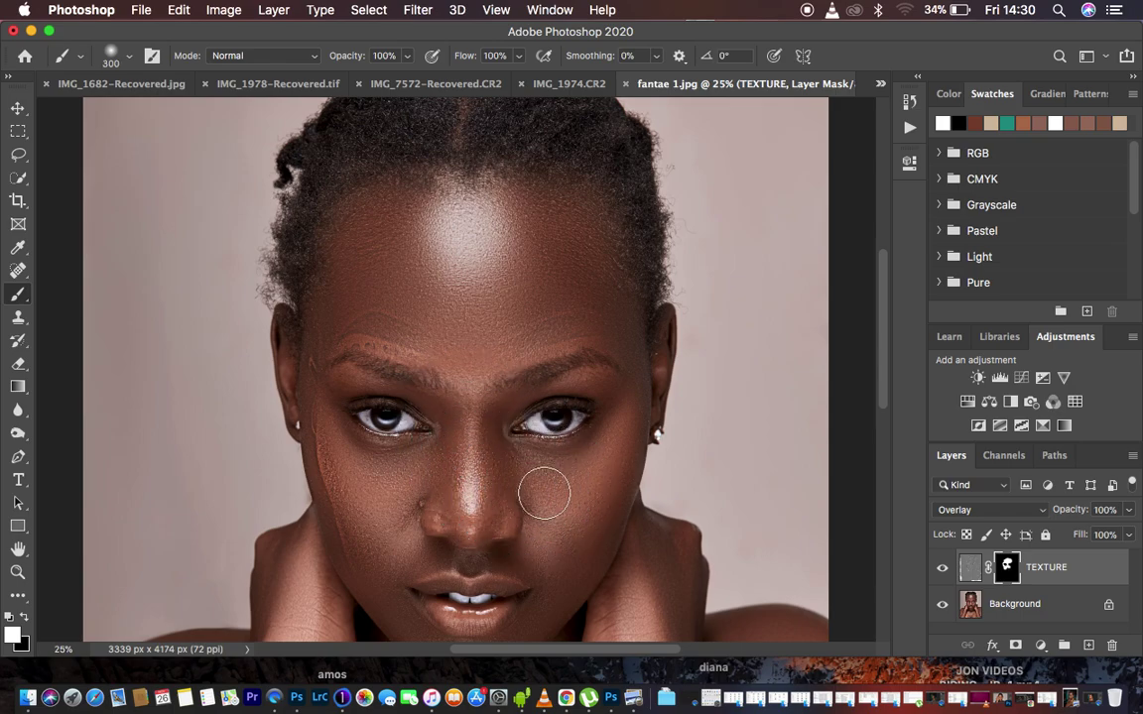
mouse_move(582, 481)
mouse_down()
mouse_move(614, 428)
mouse_move(613, 489)
mouse_move(615, 465)
mouse_move(585, 537)
mouse_move(578, 527)
mouse_move(560, 531)
mouse_move(564, 544)
mouse_move(528, 553)
mouse_move(417, 559)
mouse_move(427, 552)
mouse_move(368, 565)
mouse_up()
Step: Add more texture over the forehead and brows, then from the cheeks down to the lips and chin
mouse_move(403, 323)
mouse_down()
mouse_move(416, 330)
mouse_move(364, 315)
mouse_move(326, 327)
mouse_move(313, 357)
mouse_move(324, 331)
mouse_up()
mouse_move(455, 259)
mouse_down()
mouse_move(472, 318)
mouse_move(446, 345)
mouse_move(332, 298)
mouse_up()
click(608, 324)
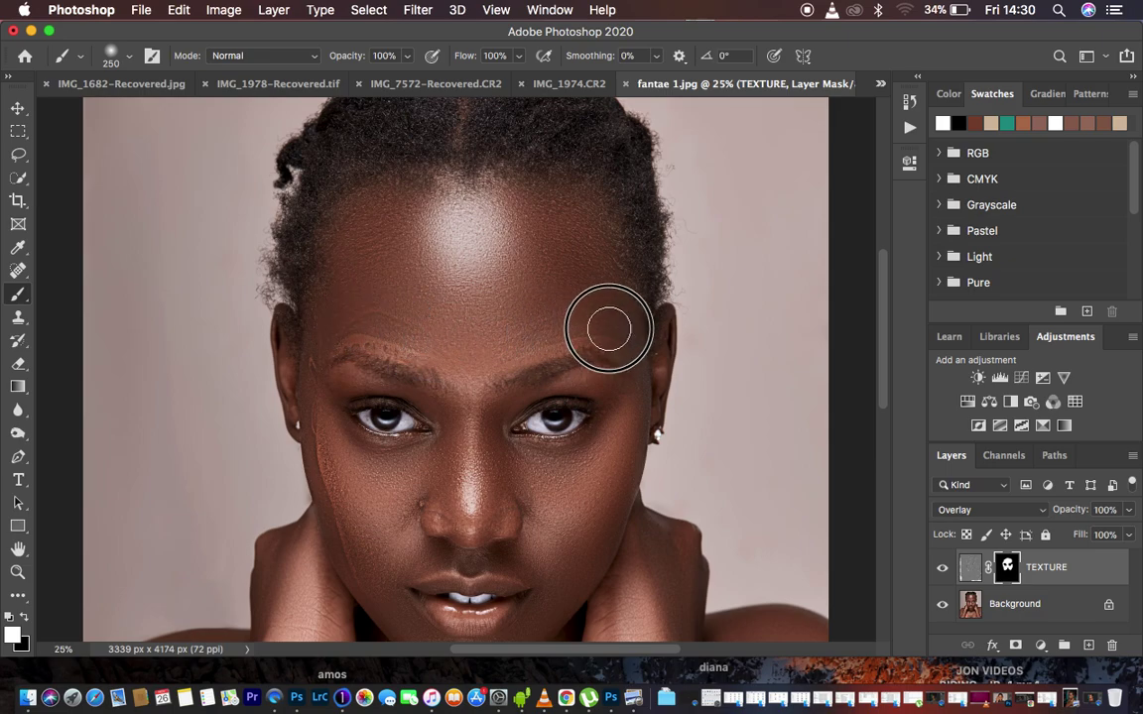
scroll(587, 451, down, 2)
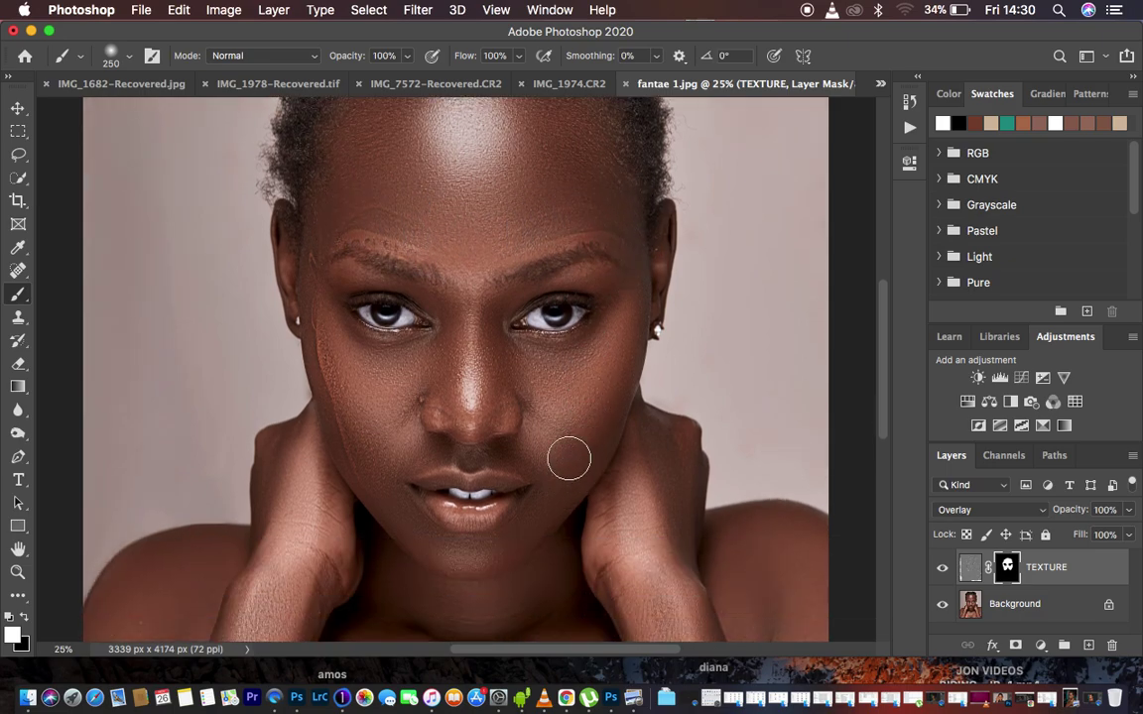
mouse_move(567, 459)
mouse_down()
mouse_move(556, 490)
mouse_move(565, 470)
mouse_move(476, 464)
mouse_up()
mouse_move(357, 446)
mouse_down()
mouse_move(437, 548)
mouse_move(518, 454)
mouse_up()
drag(385, 447, 318, 382)
Step: Touch up texture on the forehead and both cheeks, then lower the brush flow to 40%
mouse_move(314, 247)
mouse_down()
mouse_move(318, 204)
mouse_move(413, 224)
mouse_move(463, 255)
mouse_move(564, 193)
mouse_move(594, 184)
mouse_move(617, 199)
mouse_up()
drag(627, 315, 593, 375)
mouse_move(330, 361)
mouse_down()
mouse_move(365, 403)
mouse_move(372, 453)
mouse_up()
click(375, 477)
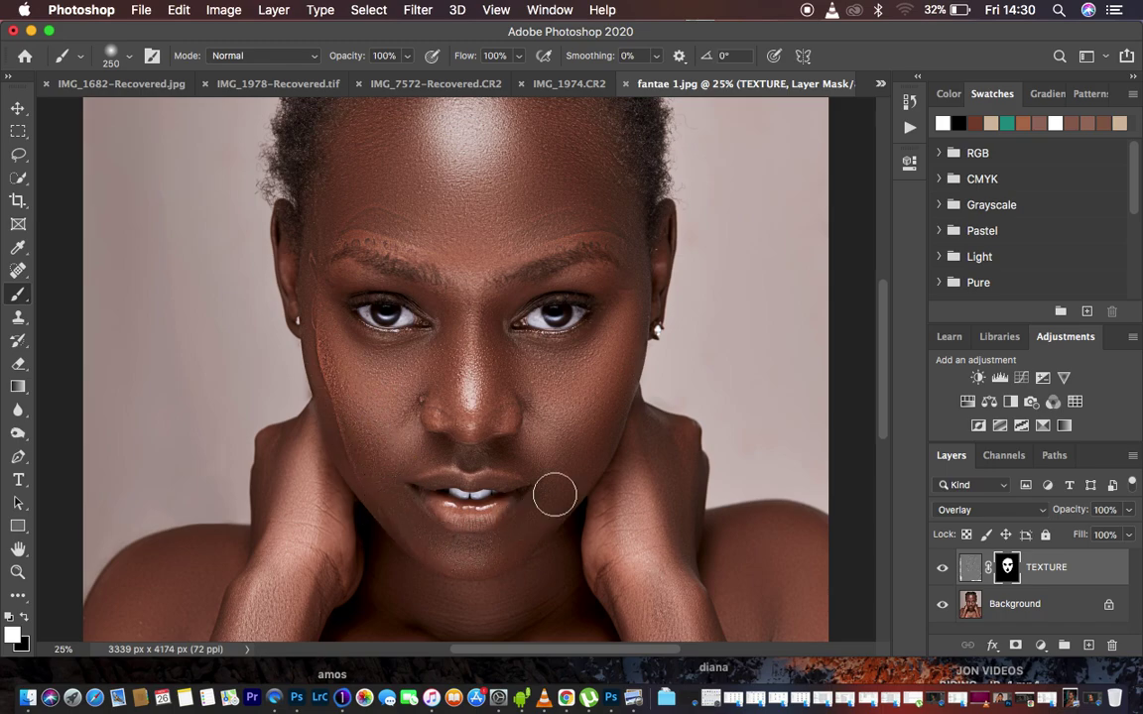
click(554, 436)
drag(520, 58, 469, 80)
Step: At 40% flow, switch to black and tone down texture on the forehead and left brow
click(470, 80)
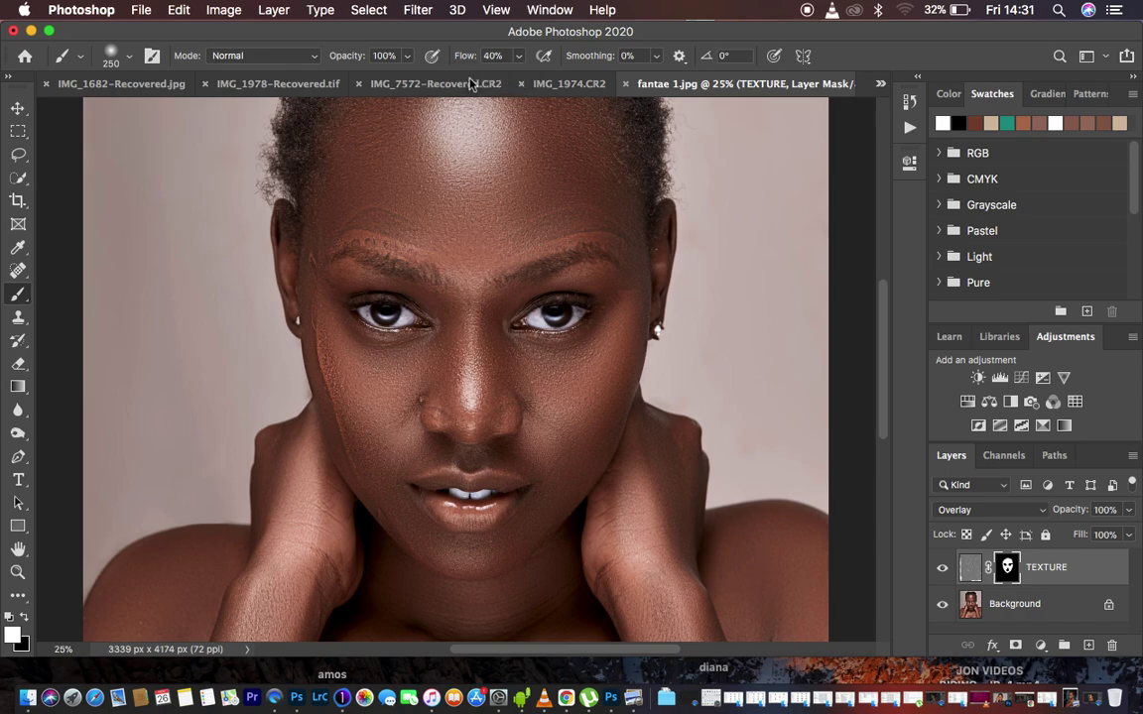
click(25, 618)
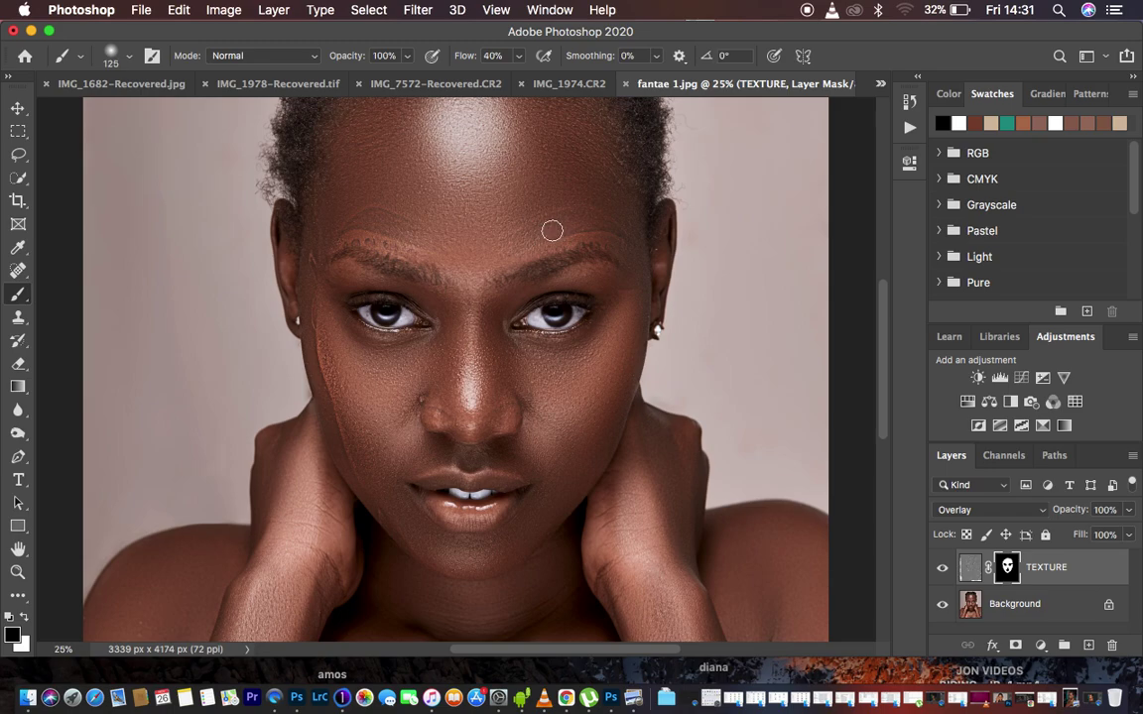
mouse_move(526, 240)
mouse_down()
mouse_move(531, 229)
mouse_move(614, 222)
mouse_move(538, 224)
mouse_move(504, 257)
mouse_up()
mouse_move(387, 221)
mouse_down()
mouse_move(365, 223)
mouse_move(425, 235)
mouse_move(392, 219)
mouse_move(368, 235)
mouse_move(335, 232)
mouse_move(317, 205)
mouse_move(314, 326)
mouse_move(298, 339)
mouse_move(317, 345)
mouse_move(342, 443)
mouse_move(377, 500)
mouse_move(407, 540)
mouse_move(357, 466)
mouse_move(429, 551)
mouse_up()
Step: Reduce texture along the nose, beside it on the left cheek, and at the temple
mouse_move(440, 390)
mouse_down()
mouse_move(499, 419)
mouse_move(527, 382)
mouse_move(533, 419)
mouse_up()
click(527, 388)
drag(416, 383, 421, 418)
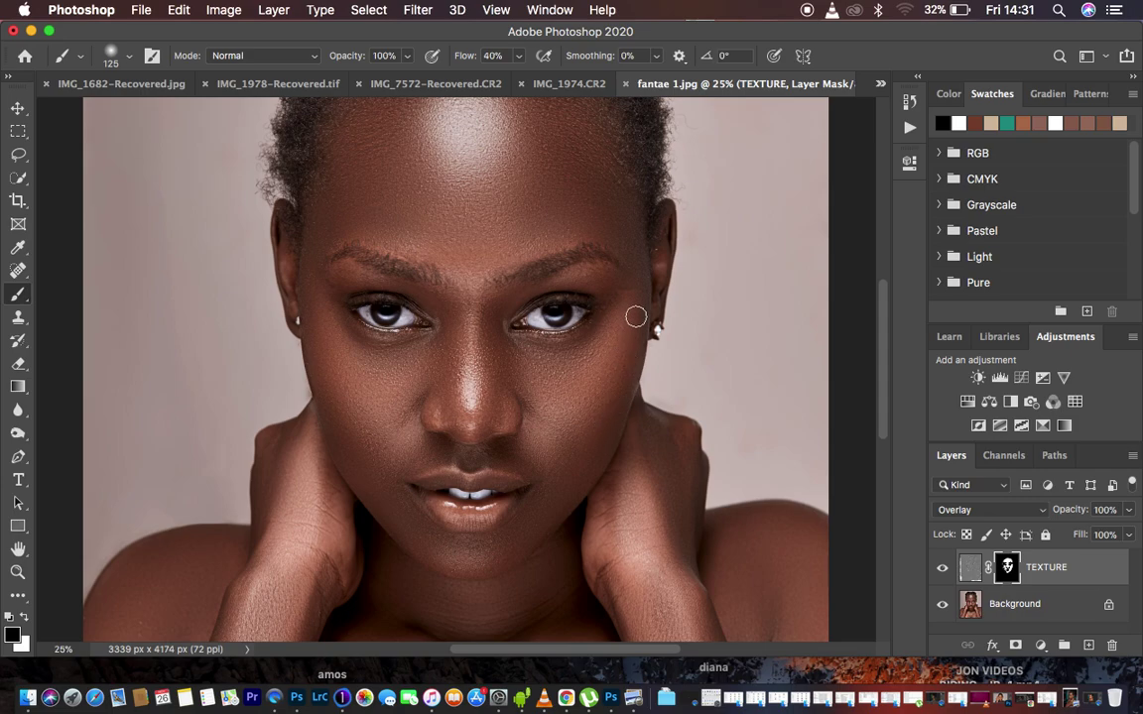
mouse_move(636, 316)
mouse_down()
mouse_move(619, 282)
mouse_move(632, 295)
mouse_move(625, 244)
mouse_move(560, 245)
mouse_move(612, 245)
mouse_up()
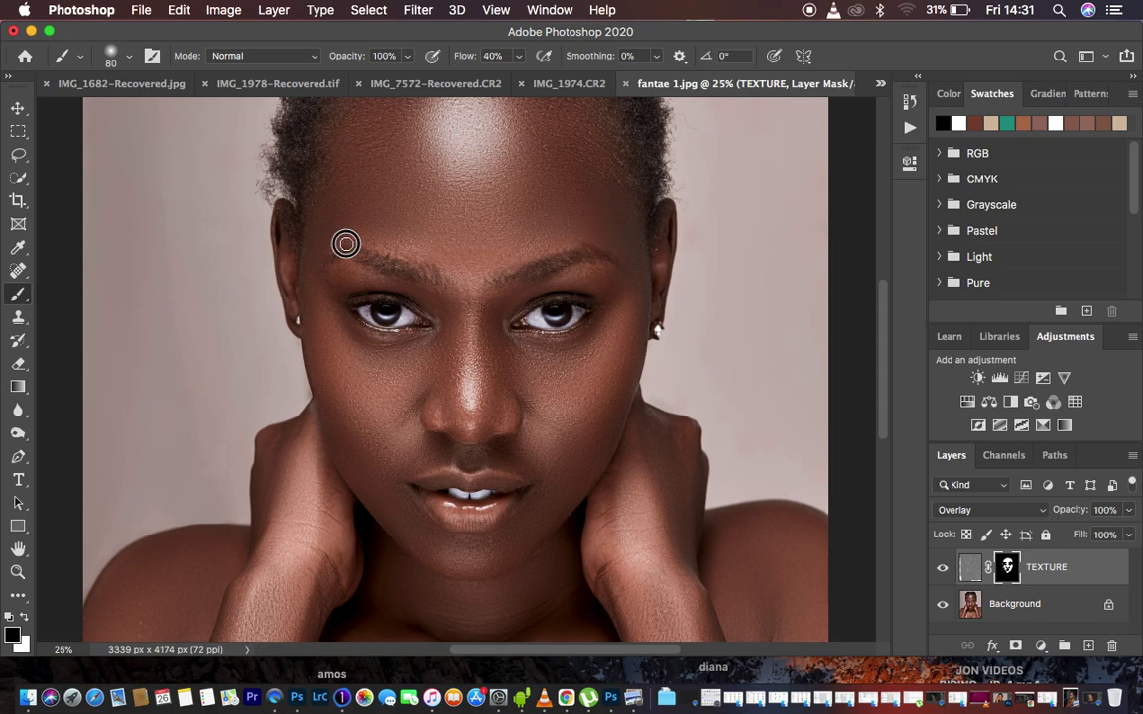
Step: Soften texture along both brows and around the eyes
drag(348, 242, 438, 270)
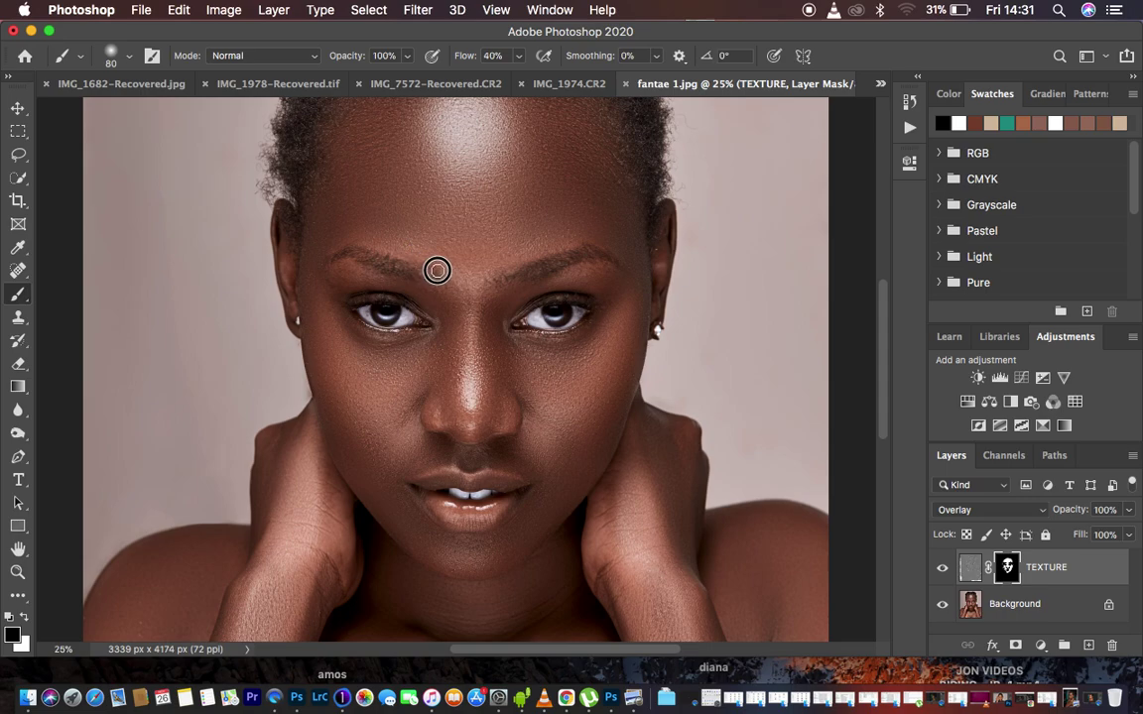
mouse_move(361, 260)
mouse_down()
mouse_move(420, 269)
mouse_move(344, 258)
mouse_move(327, 276)
mouse_move(401, 318)
mouse_move(366, 296)
mouse_move(381, 288)
mouse_move(414, 315)
mouse_move(342, 294)
mouse_move(407, 313)
mouse_move(359, 304)
mouse_move(367, 286)
mouse_move(421, 300)
mouse_move(423, 314)
mouse_move(355, 299)
mouse_move(393, 289)
mouse_up()
mouse_move(552, 314)
mouse_down()
mouse_move(518, 289)
mouse_move(485, 300)
mouse_move(529, 317)
mouse_move(540, 299)
mouse_move(600, 306)
mouse_move(609, 291)
mouse_move(531, 291)
mouse_move(604, 286)
mouse_move(599, 271)
mouse_move(597, 312)
mouse_move(513, 317)
mouse_move(549, 311)
mouse_move(567, 275)
mouse_move(510, 281)
mouse_move(579, 258)
mouse_move(462, 290)
mouse_up()
mouse_move(342, 238)
mouse_down()
mouse_move(369, 256)
mouse_move(358, 313)
mouse_up()
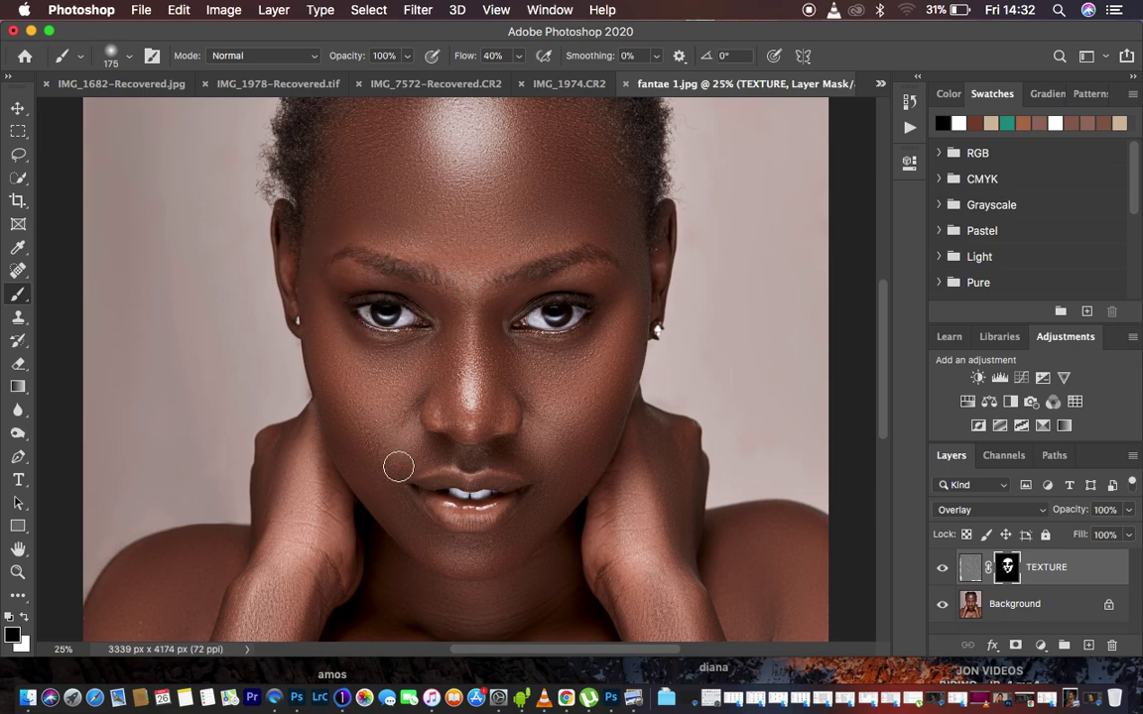
Step: Remove texture around the upper lip and lips, then check the portrait at 25% zoom
drag(427, 458, 403, 472)
mouse_move(441, 495)
mouse_down()
mouse_move(465, 517)
mouse_move(480, 504)
mouse_move(440, 497)
mouse_move(503, 494)
mouse_move(429, 491)
mouse_move(401, 467)
mouse_move(401, 488)
mouse_move(350, 452)
mouse_move(329, 398)
mouse_move(340, 440)
mouse_move(400, 434)
mouse_up()
key(super+minus)
key(super+plus)
key(super+plus)
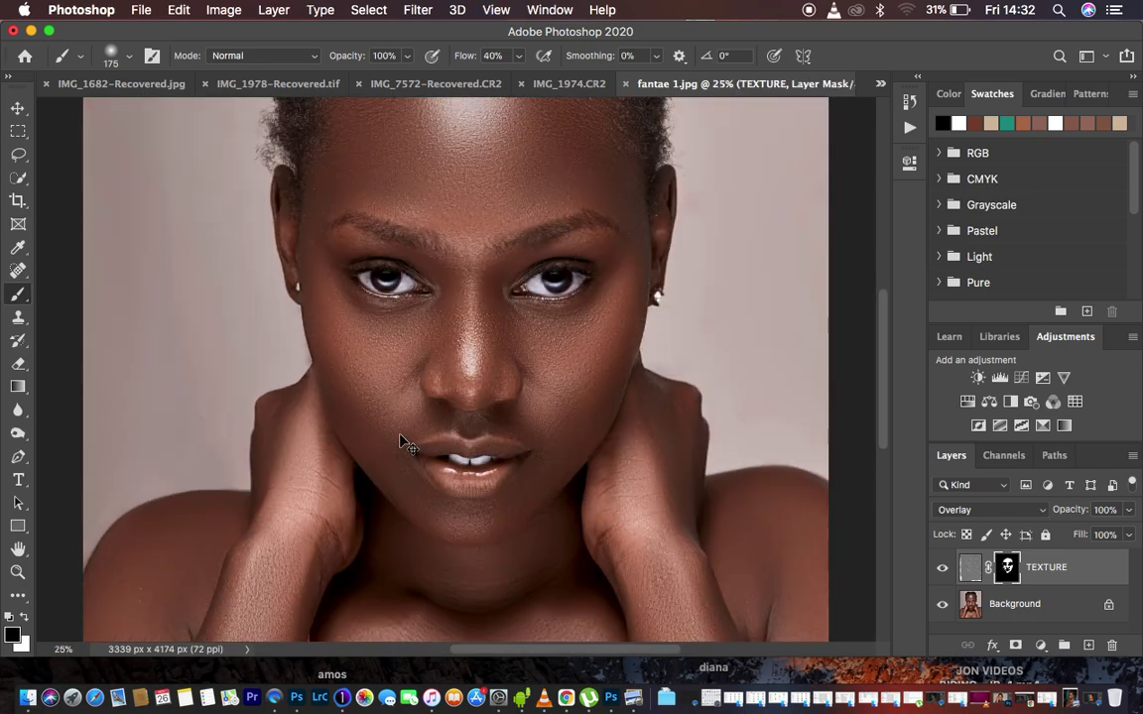
Step: Touch up the forehead texture, then hide TEXTURE and inspect the skin at 33–50% zoom
mouse_move(350, 191)
mouse_down()
mouse_move(377, 168)
mouse_move(383, 188)
mouse_move(350, 199)
mouse_up()
scroll(625, 275, up, 5)
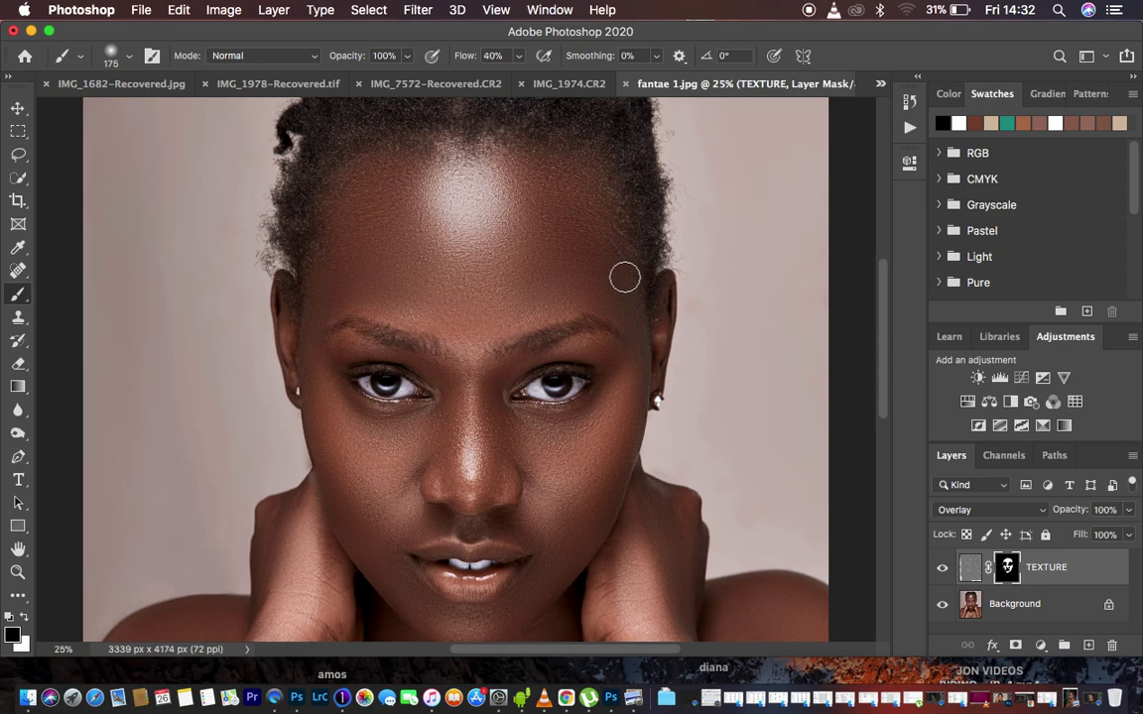
click(943, 567)
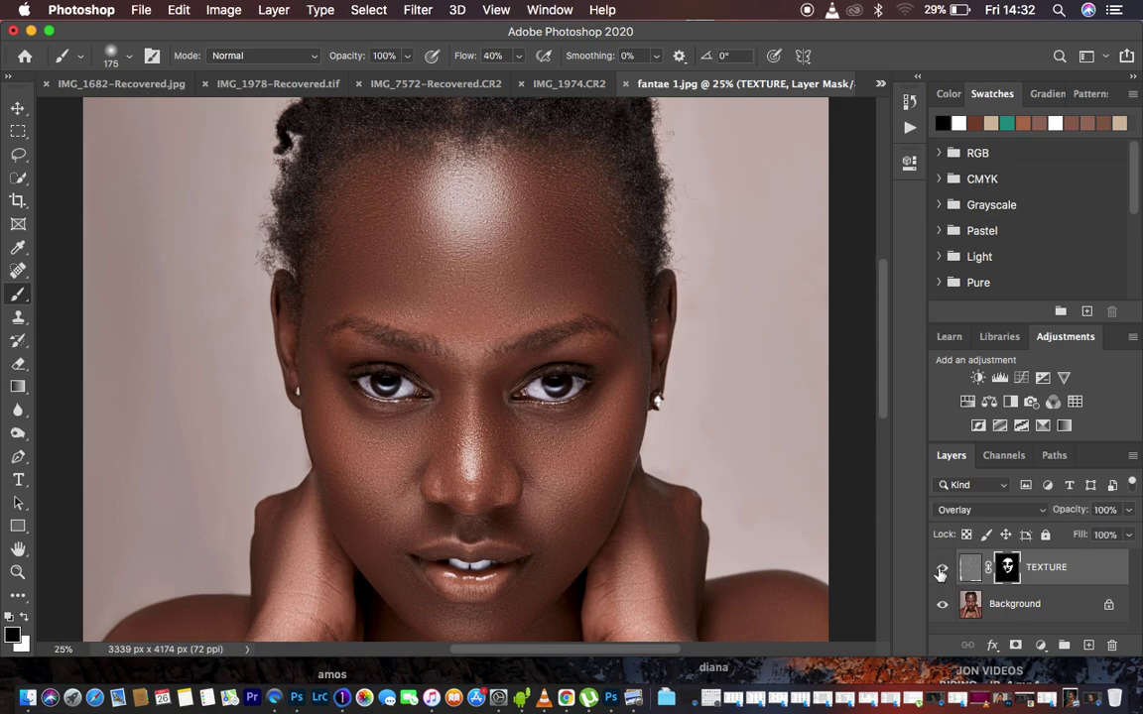
key(super+plus)
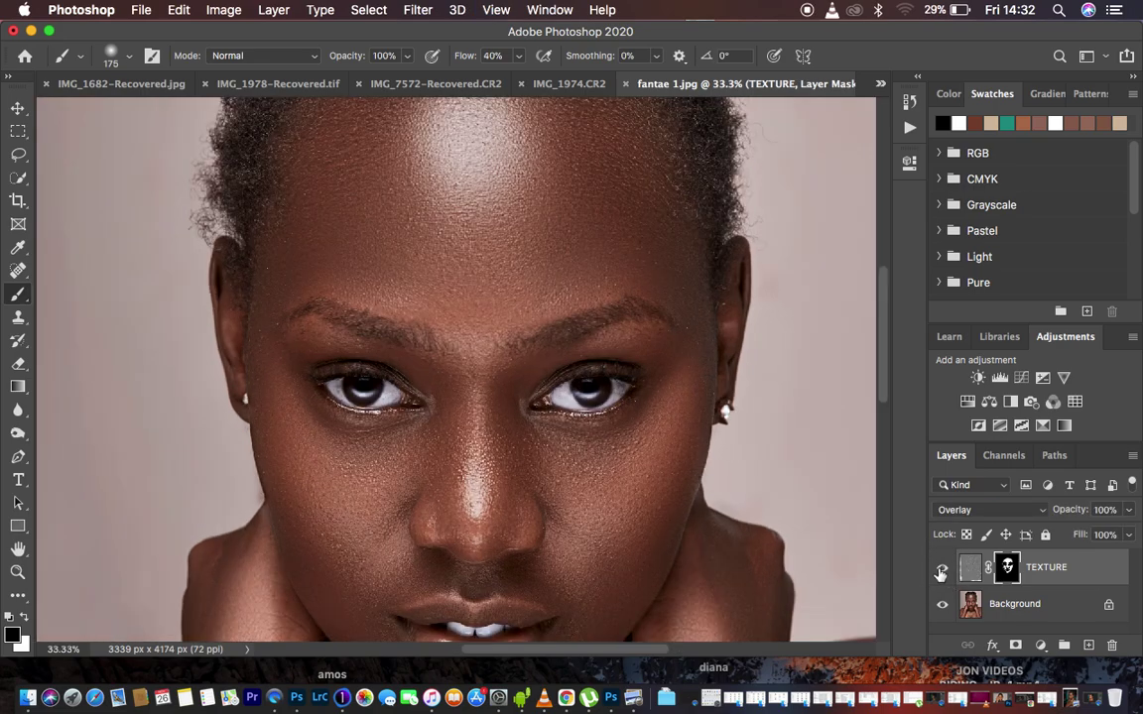
key(super+plus)
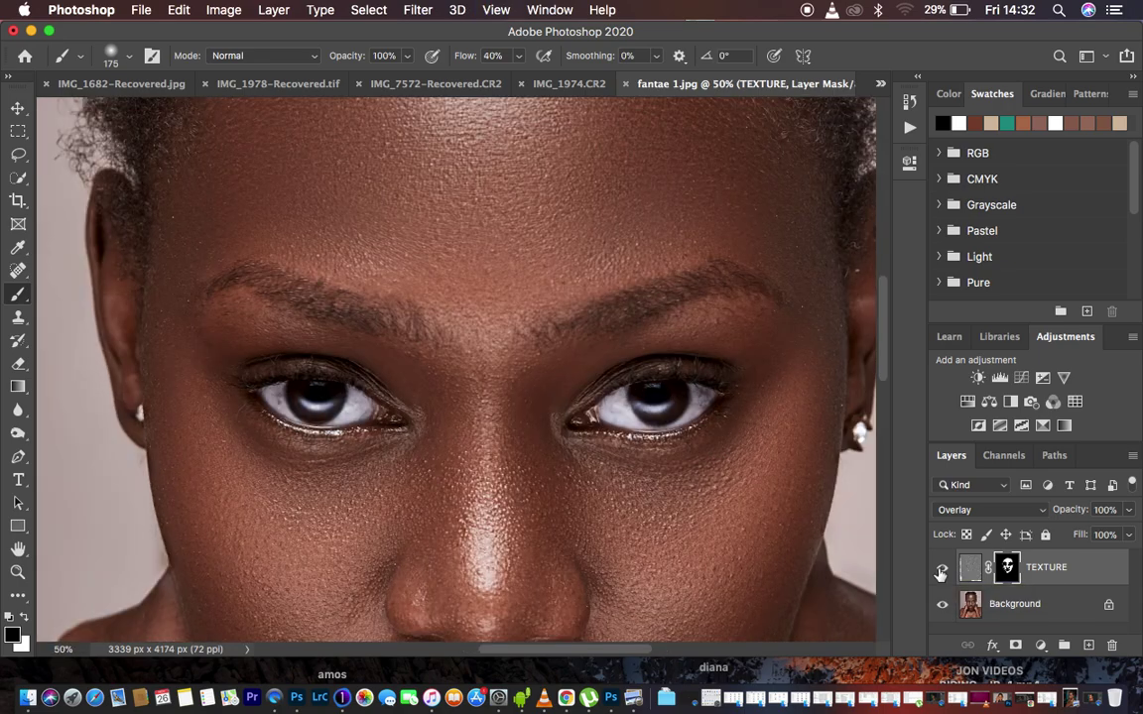
key(super+minus)
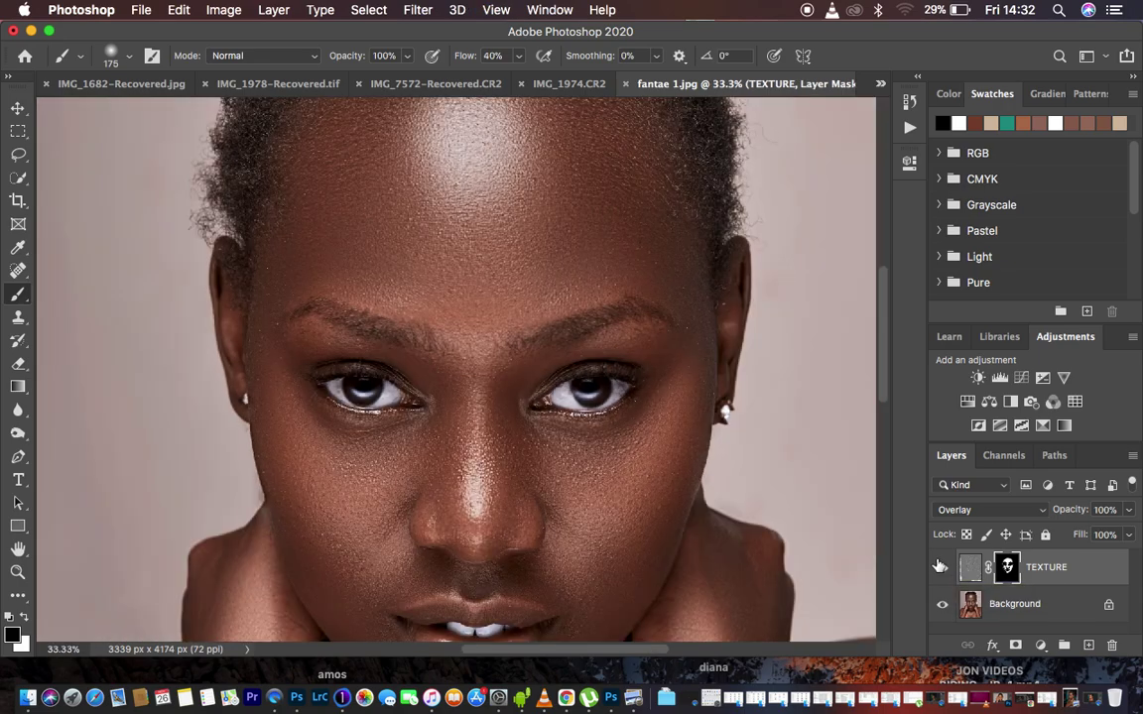
Step: Toggle the TEXTURE layer off and on to compare before and after, then zoom out
click(940, 566)
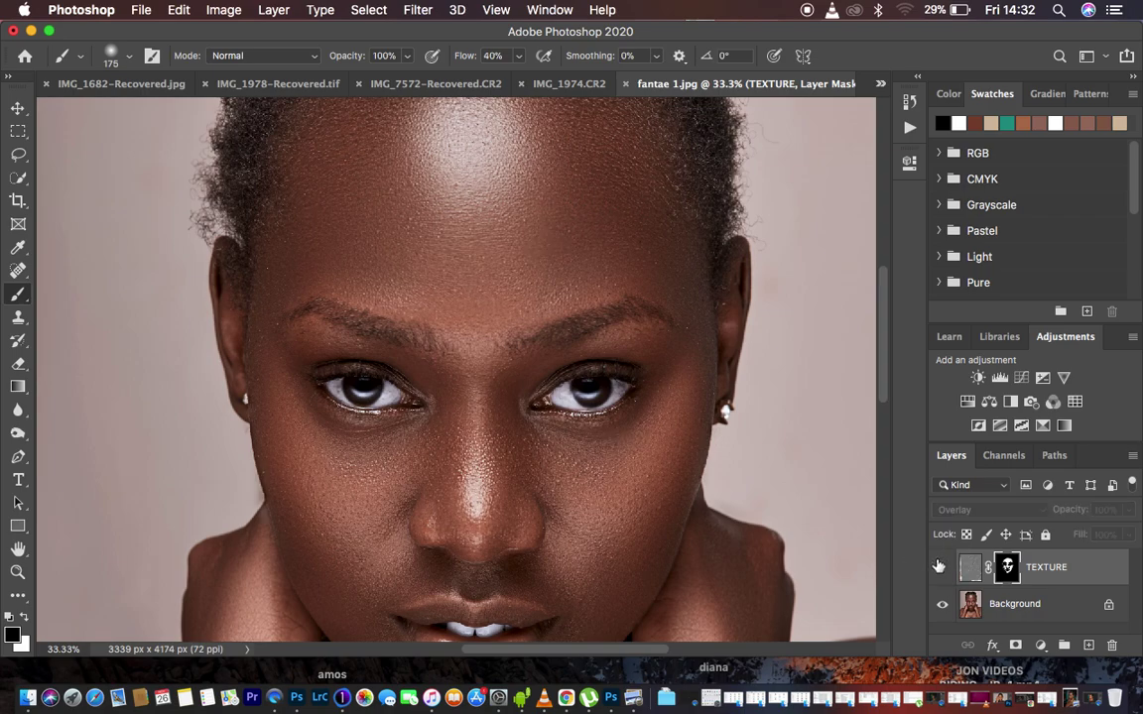
click(939, 566)
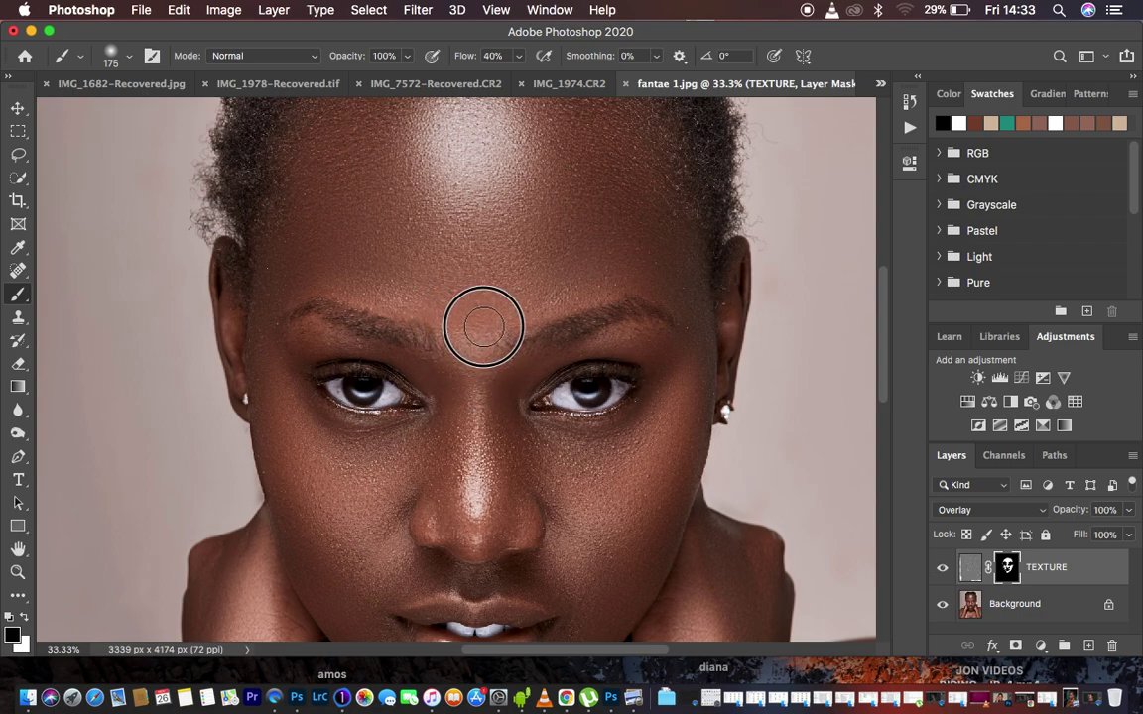
click(941, 567)
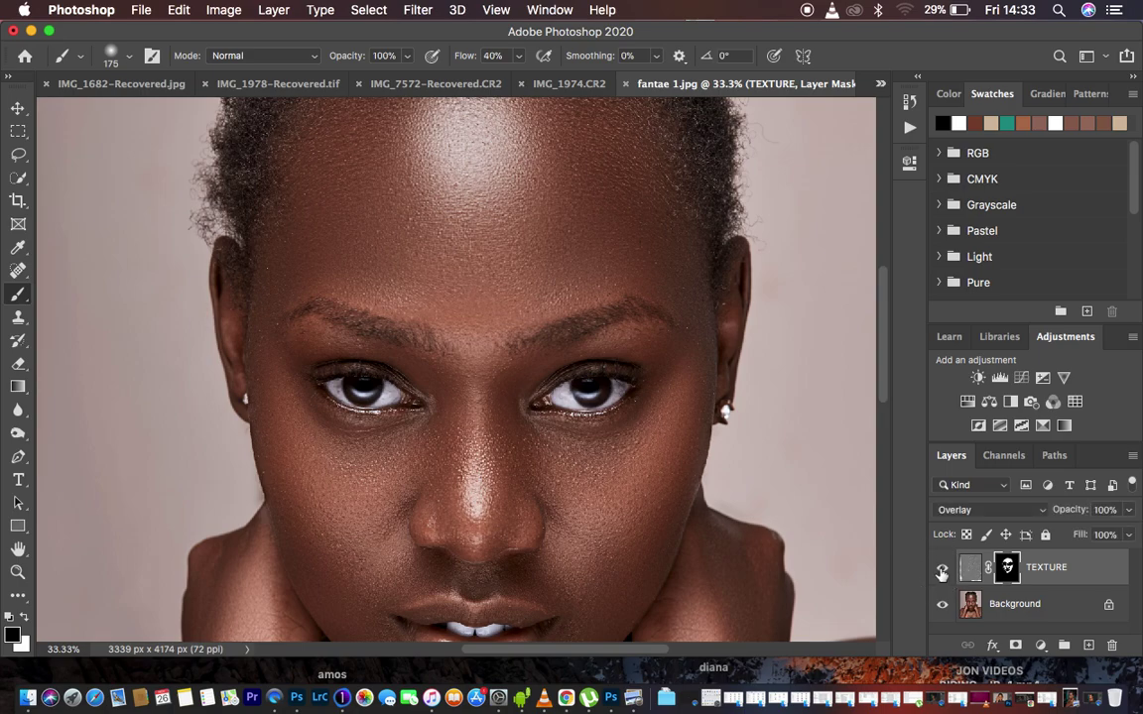
key(super+minus)
key(super+minus)
key(super+minus)
key(super+minus)
key(super+equal)
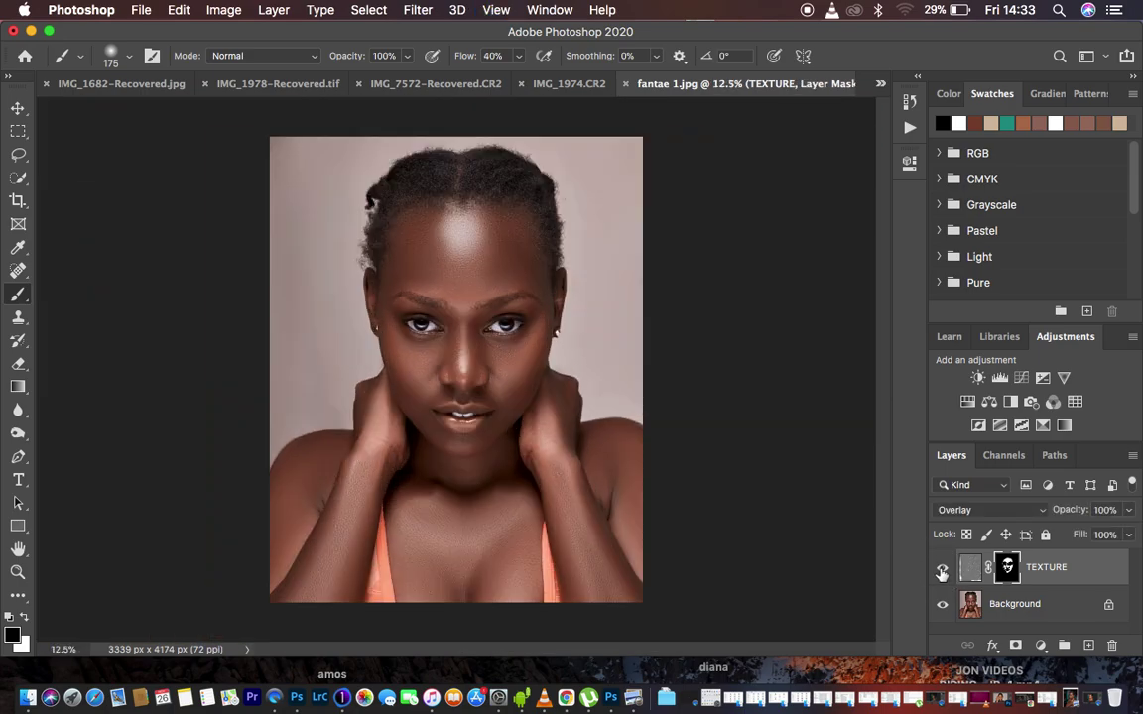